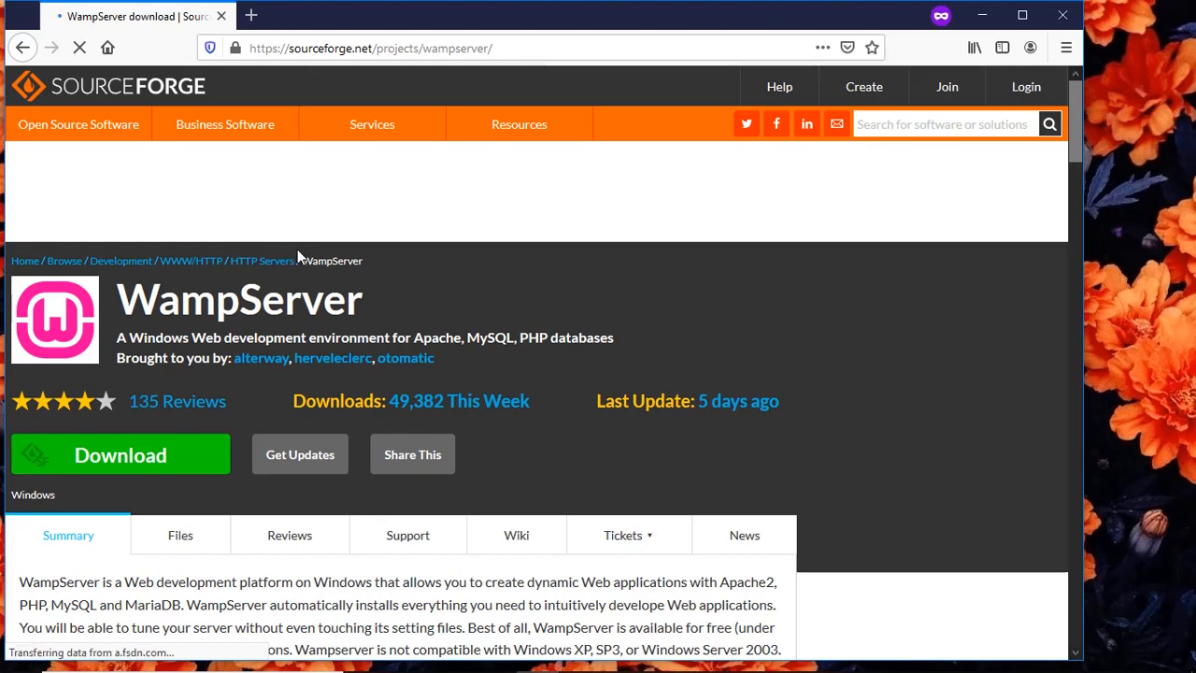
# Start downloading the wampserver3.2.0_x64.exe installer from SourceForge, then cancel the running download
pyautogui.click(160, 454)
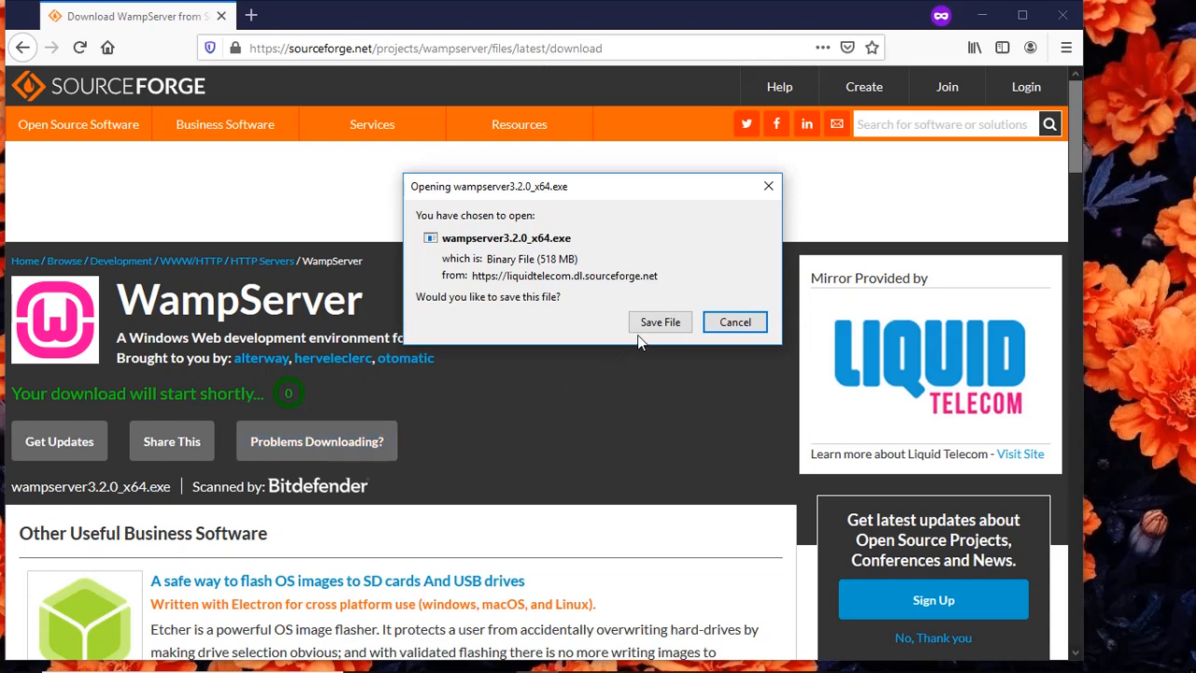
pyautogui.click(660, 323)
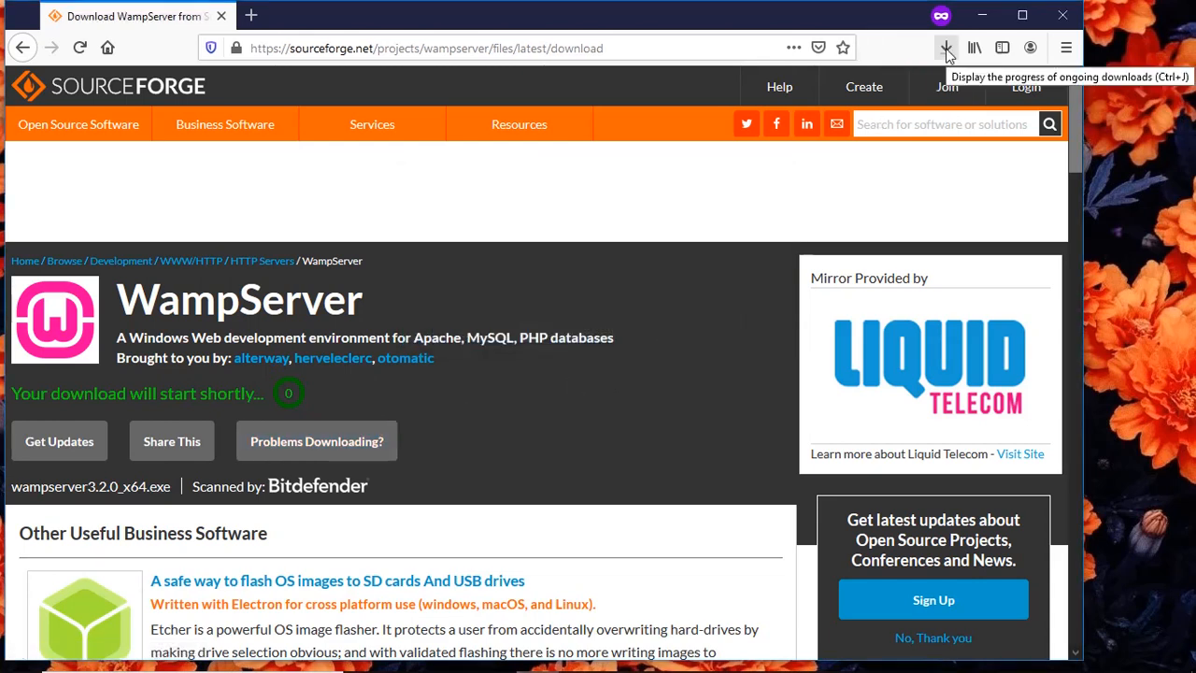
pyautogui.click(946, 48)
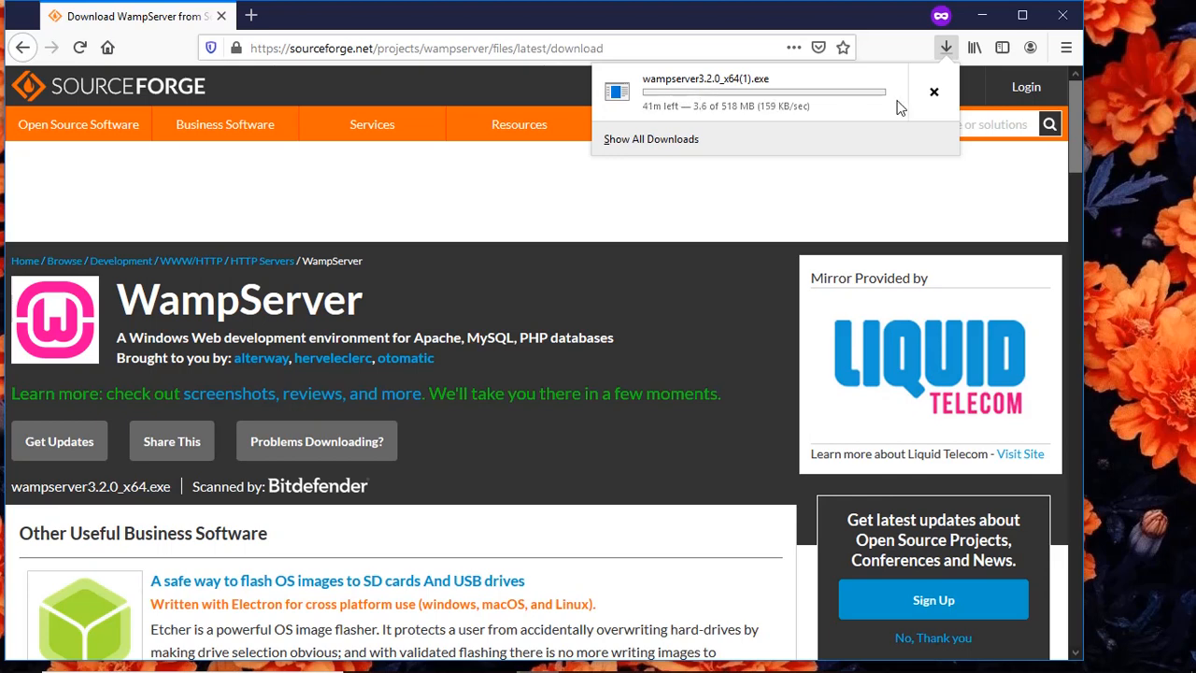
pyautogui.click(932, 92)
pyautogui.click(834, 13)
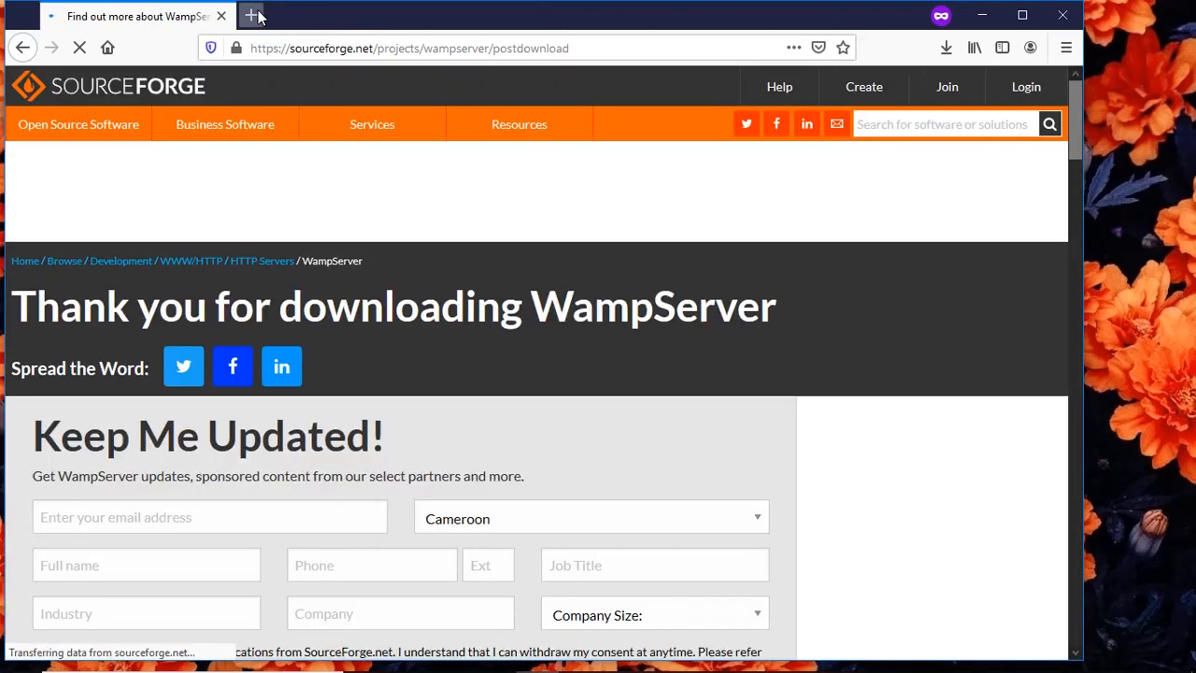
# Minimize the browser and run the wampserver3.2.0_x64 installer from the Downloads folder
pyautogui.click(252, 16)
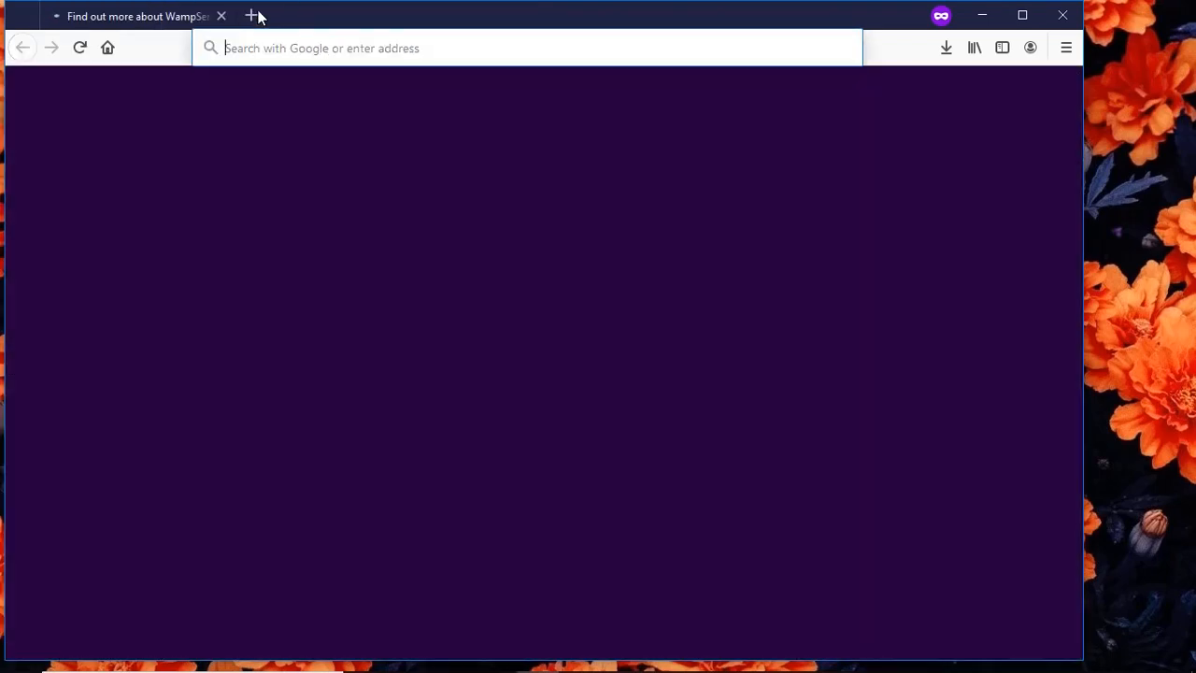
pyautogui.click(988, 16)
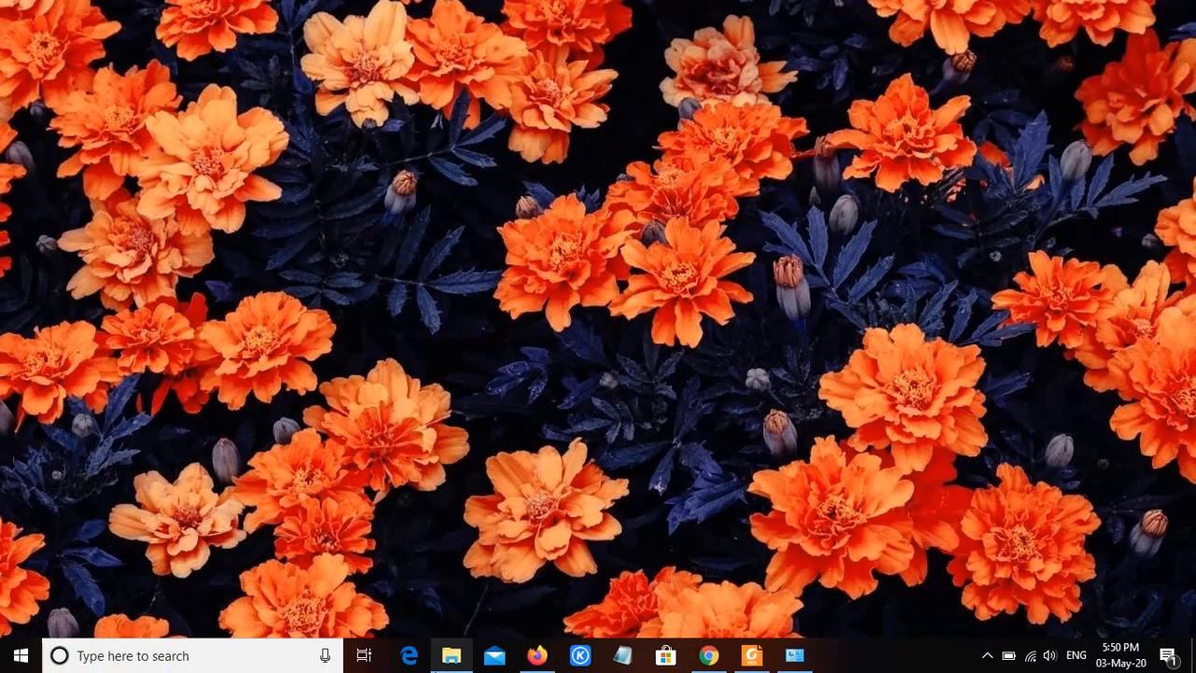
pyautogui.click(452, 655)
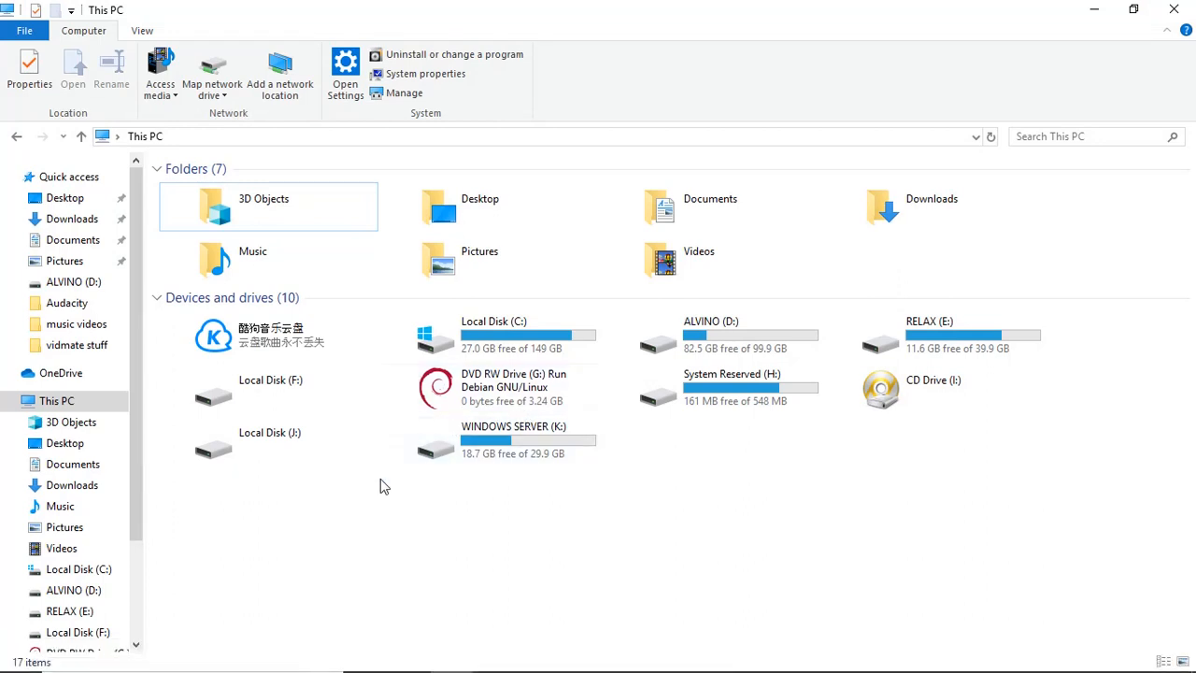
pyautogui.doubleClick(908, 199)
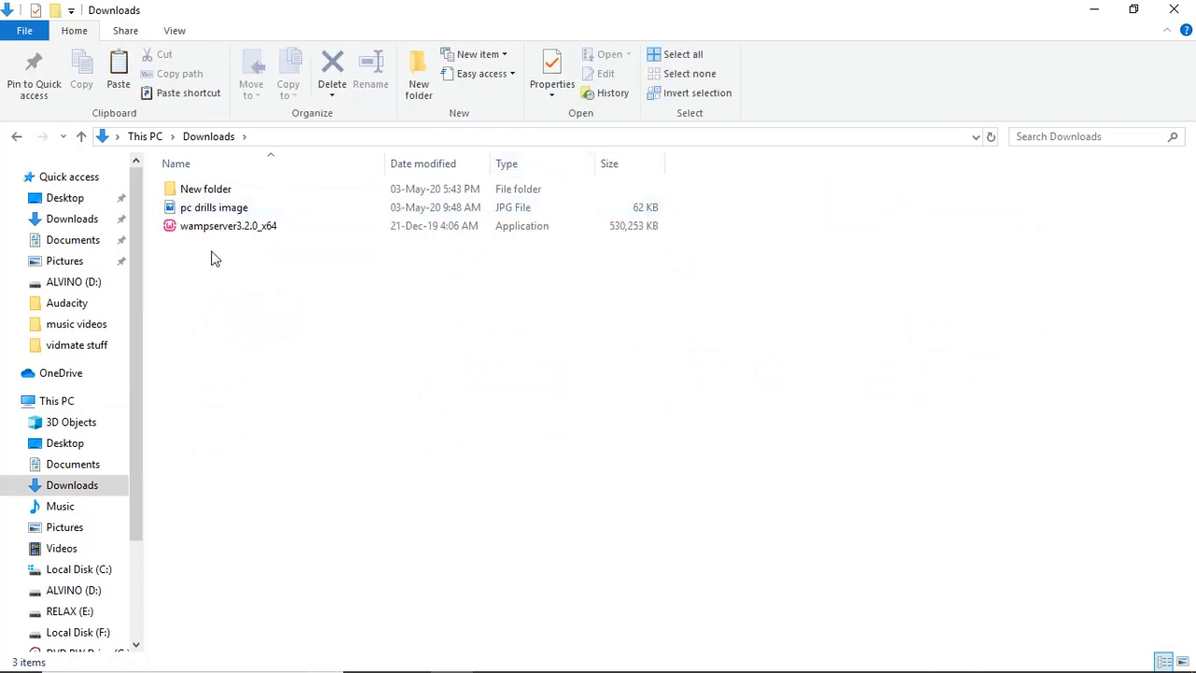
pyautogui.click(255, 230)
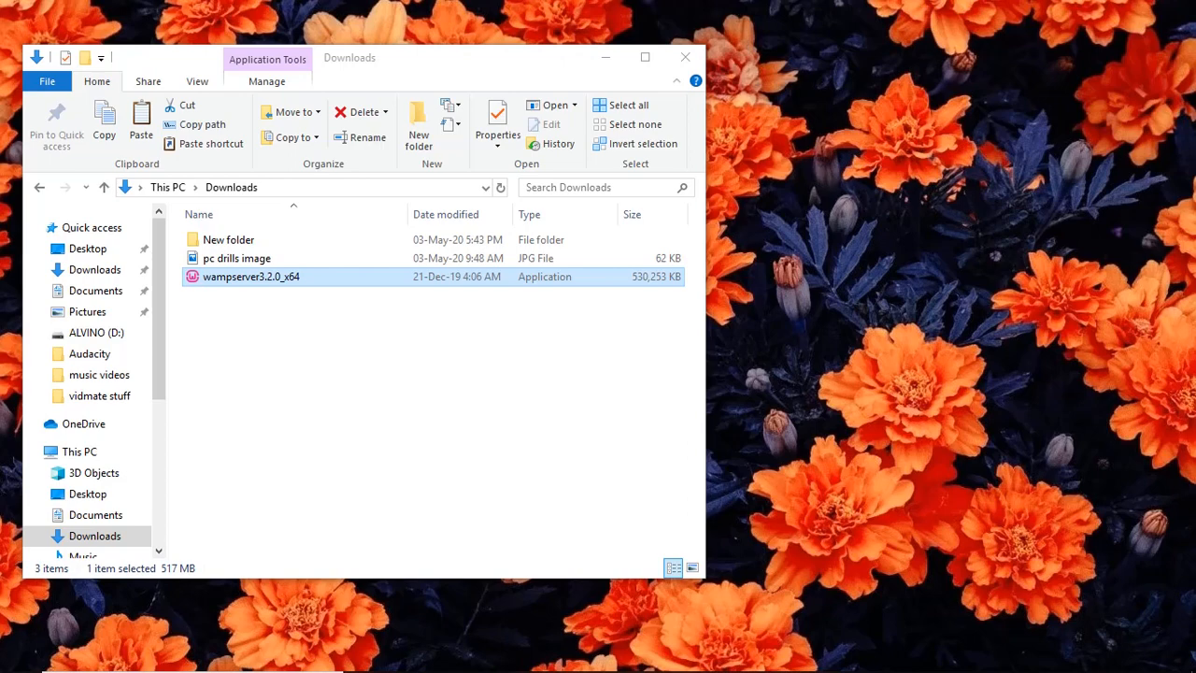
pyautogui.click(604, 58)
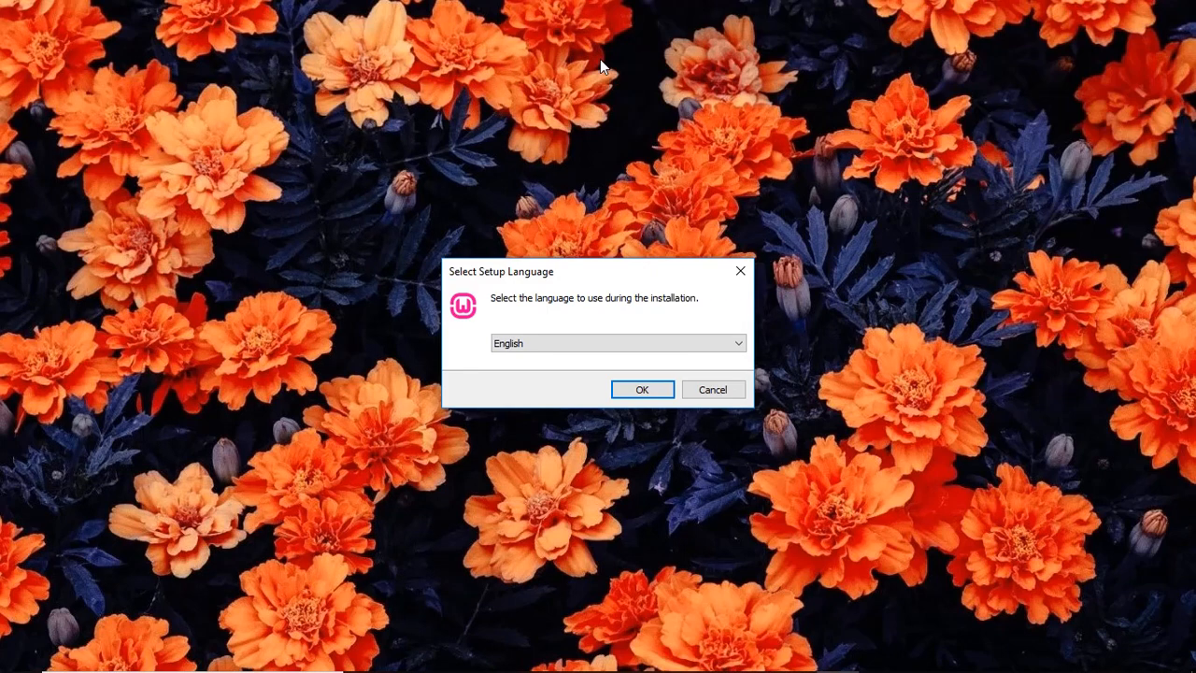
# Check the available setup languages and continue the installation in English
pyautogui.click(741, 339)
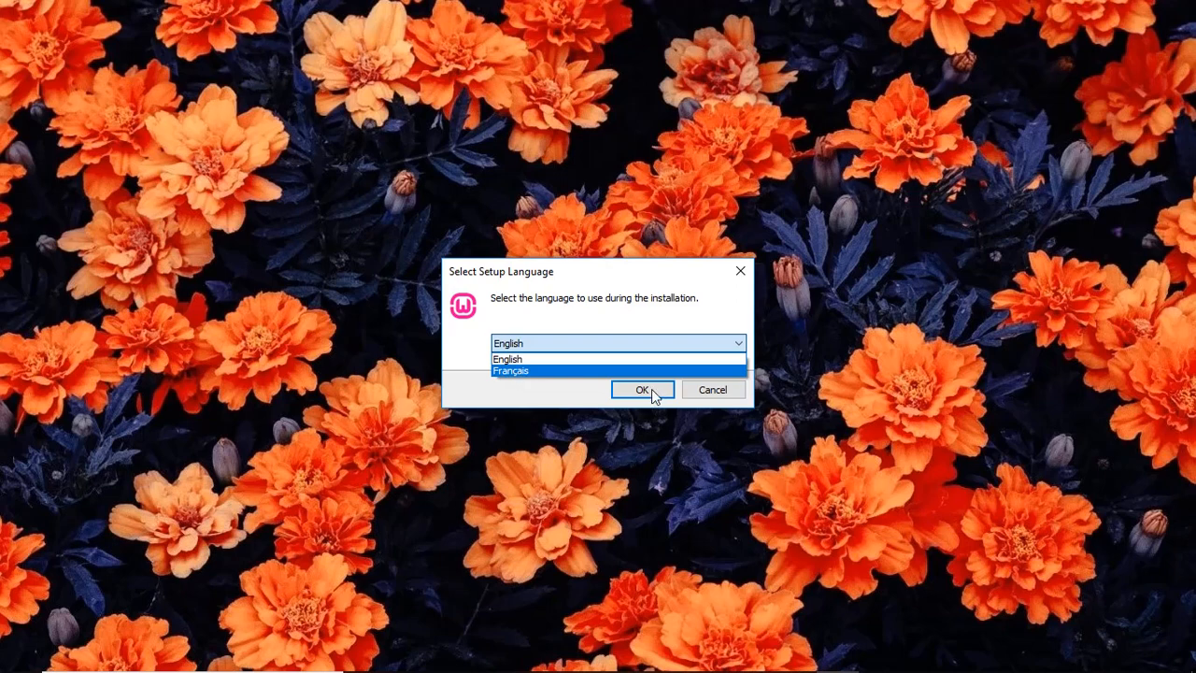
pyautogui.click(551, 396)
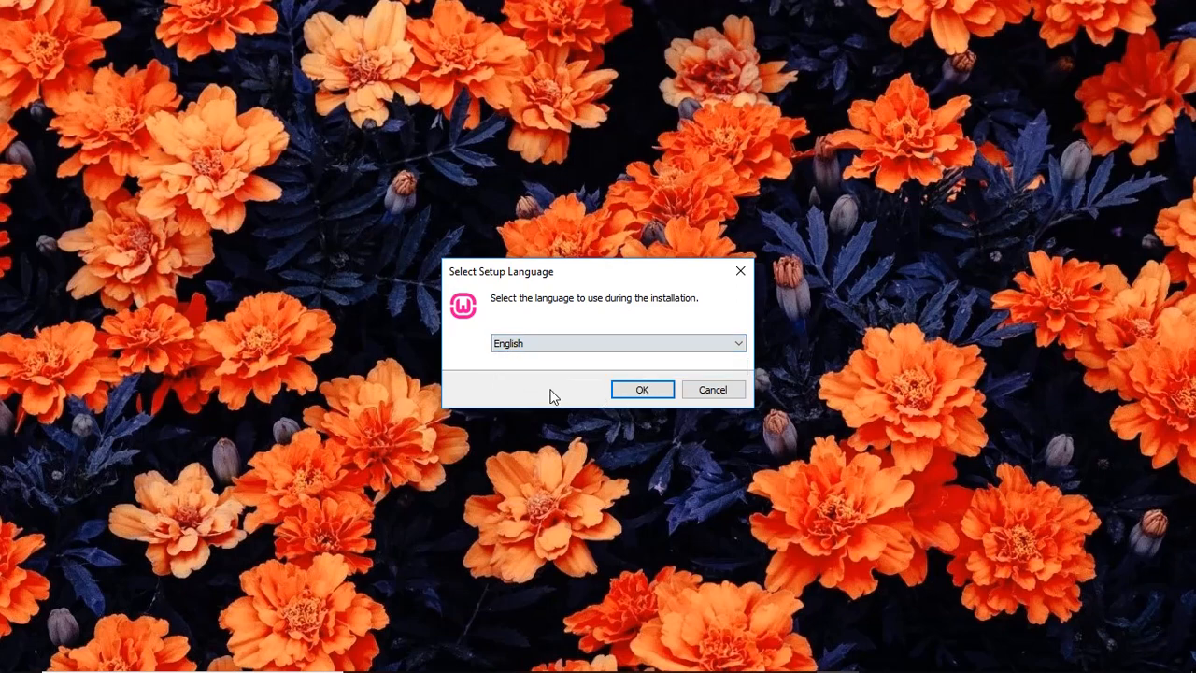
pyautogui.click(631, 392)
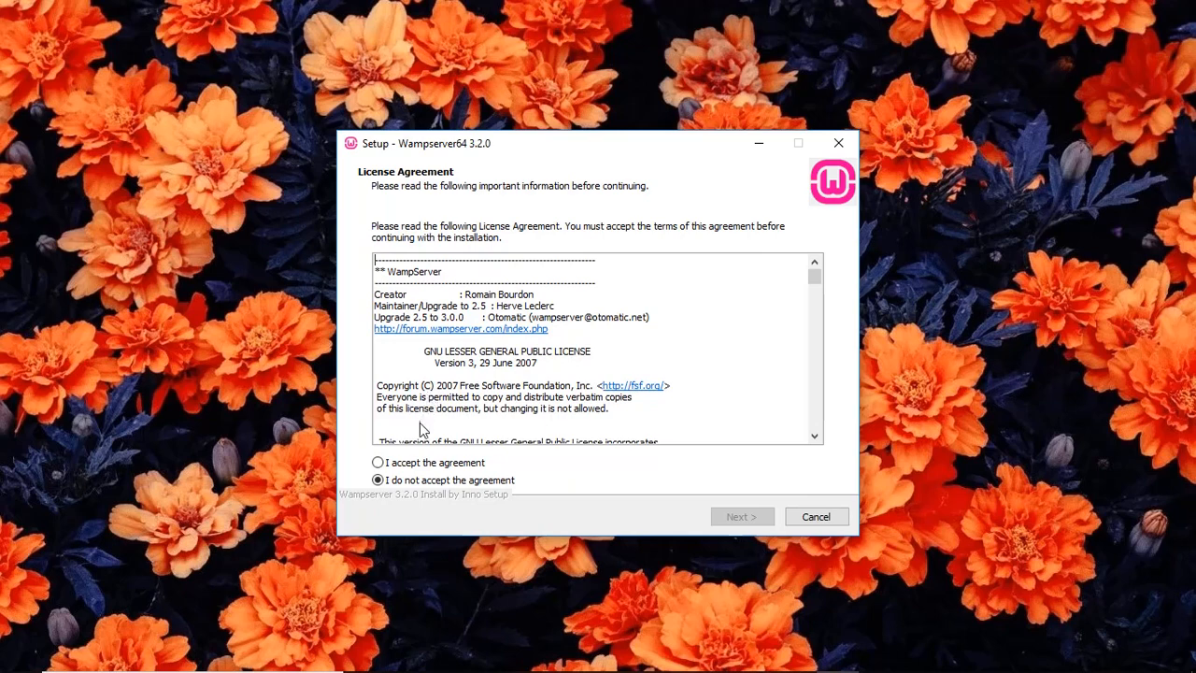
# Accept the license agreement and keep c:\wamp64 as the installation folder
pyautogui.click(377, 463)
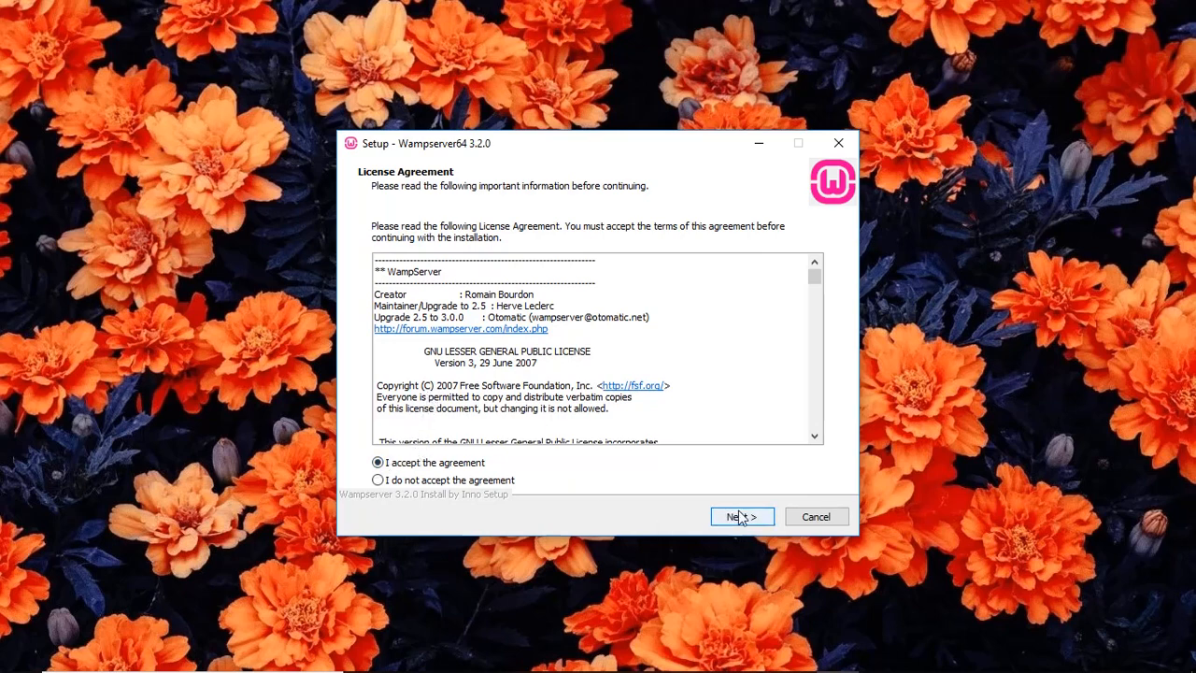
pyautogui.click(740, 518)
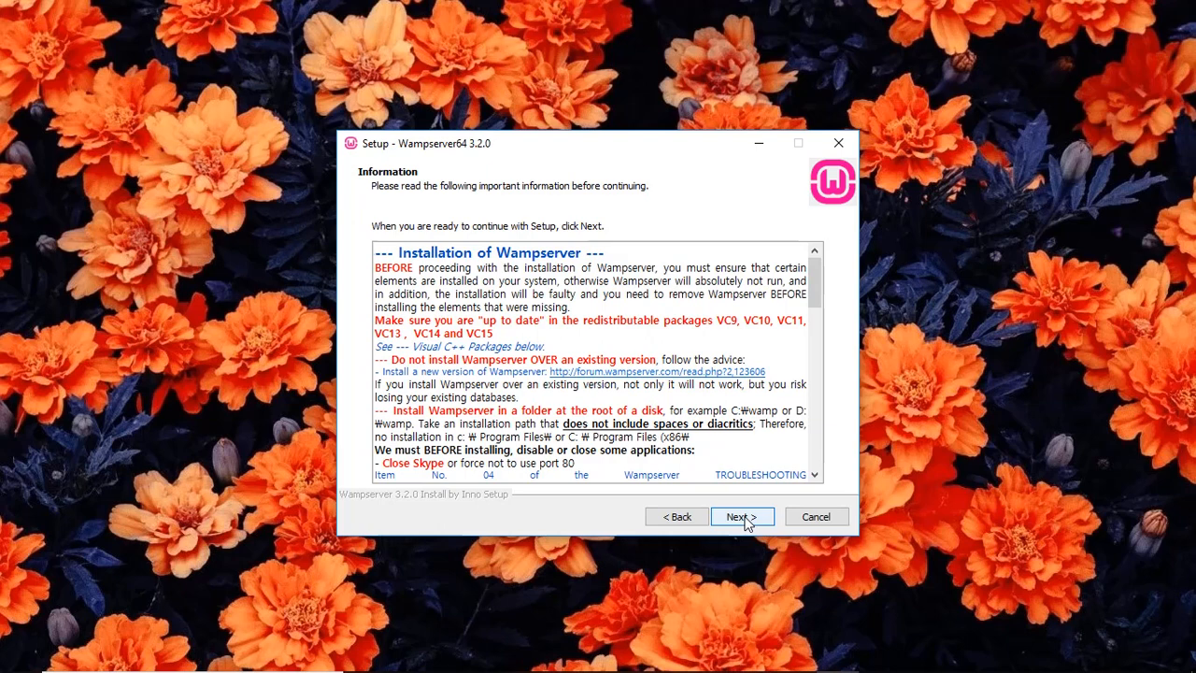
pyautogui.click(741, 517)
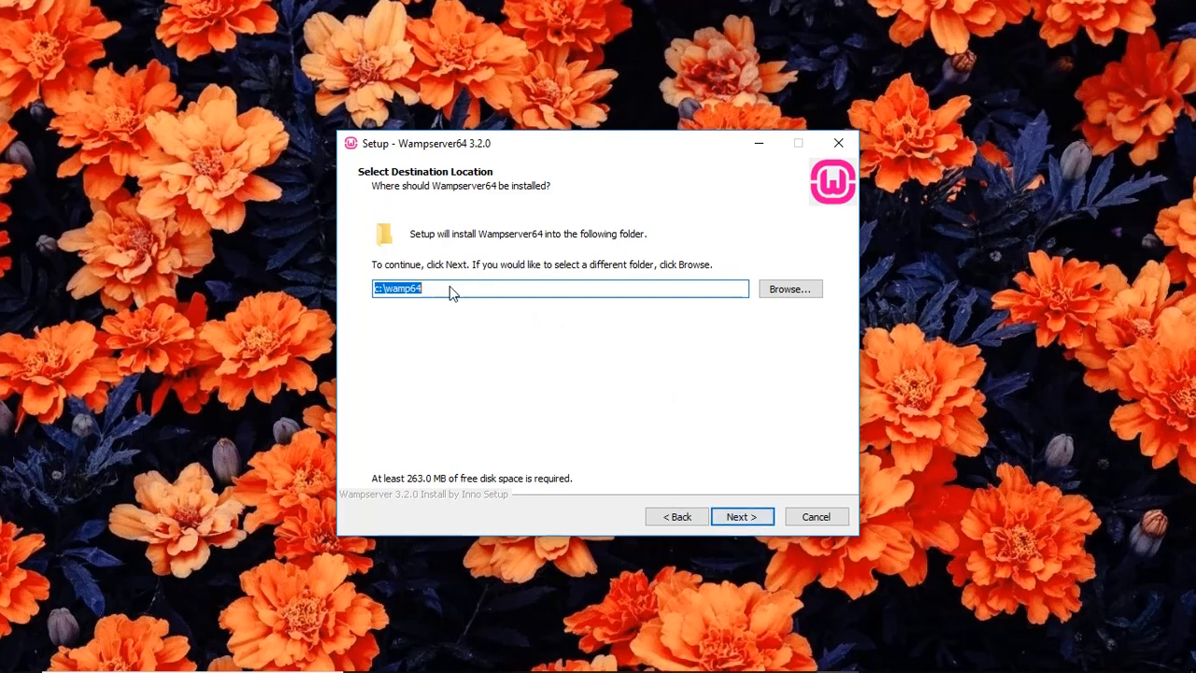
pyautogui.click(381, 291)
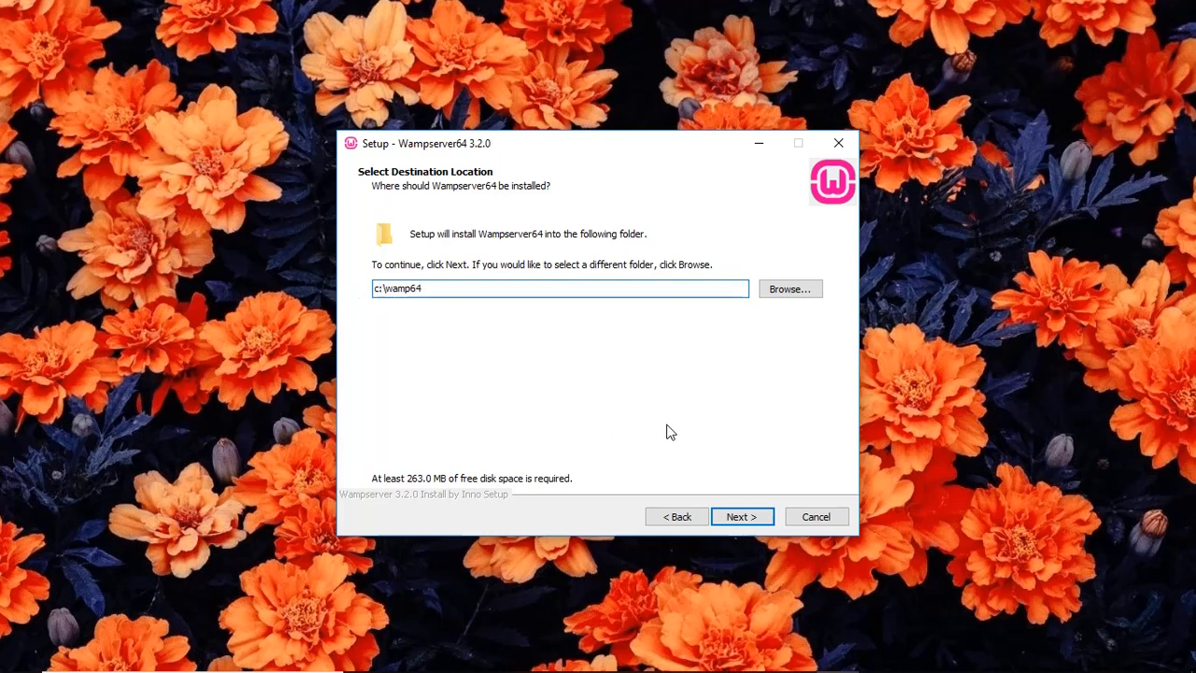
pyautogui.click(738, 521)
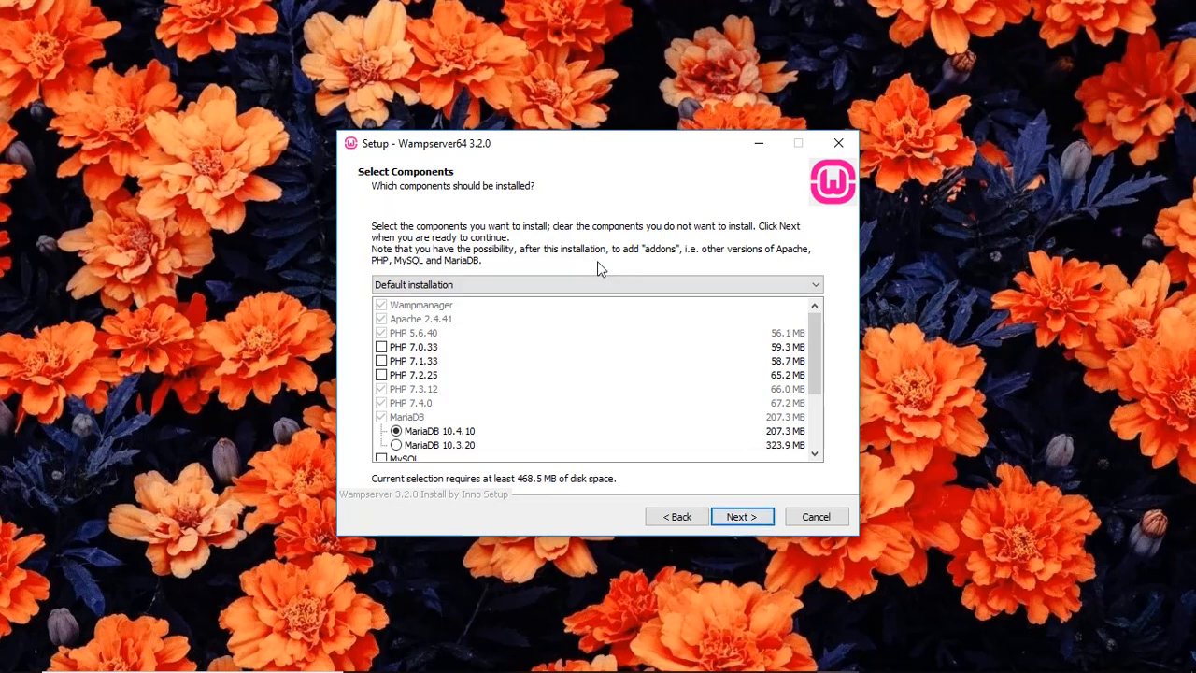
# Try adding PHP 7.0.33 and PHP 7.1.33 to the components, then deselect both
pyautogui.scroll(-3, 664, 409)
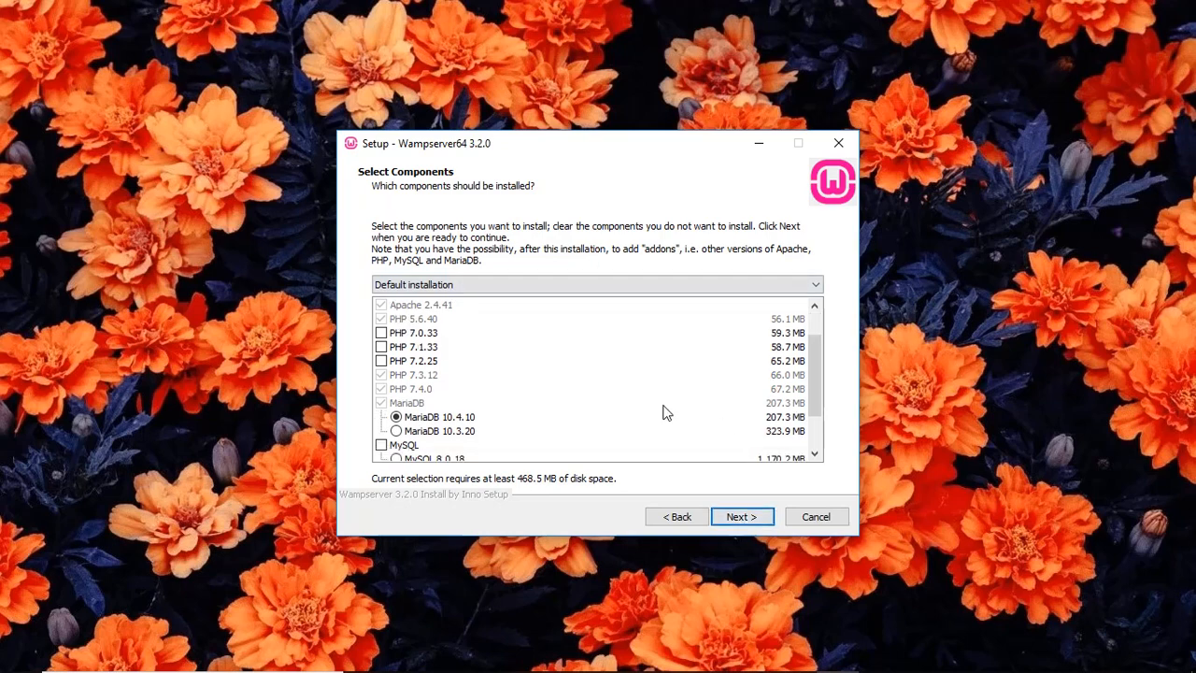
pyautogui.scroll(3, 664, 412)
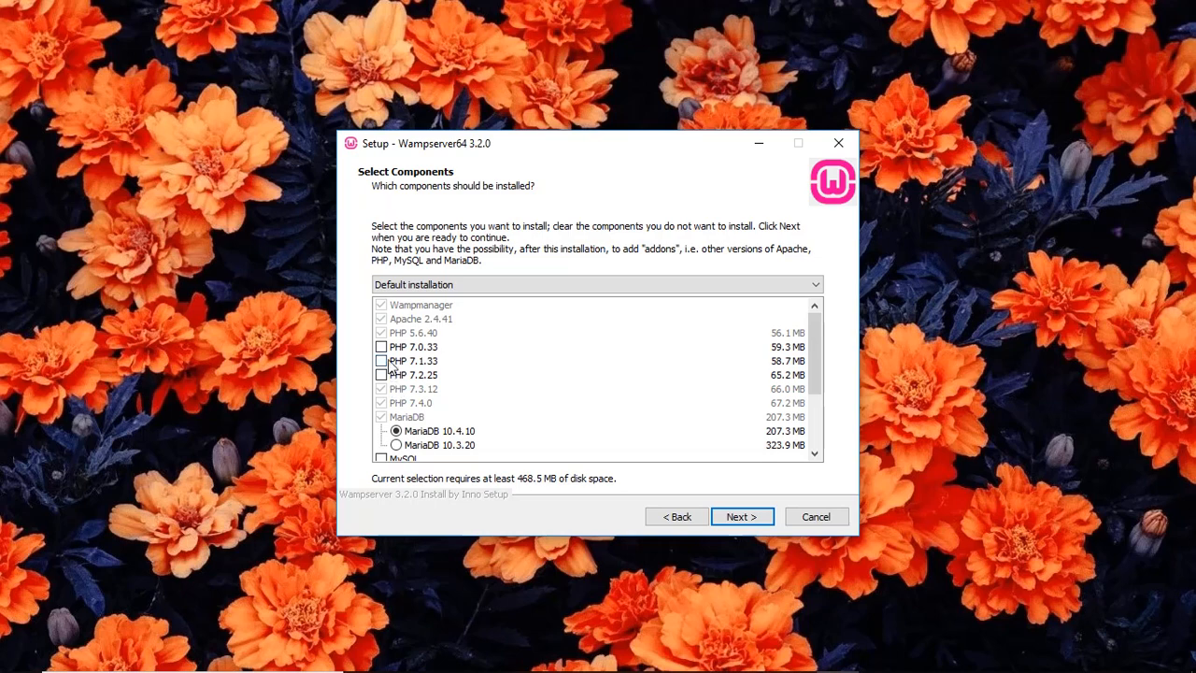
pyautogui.click(381, 346)
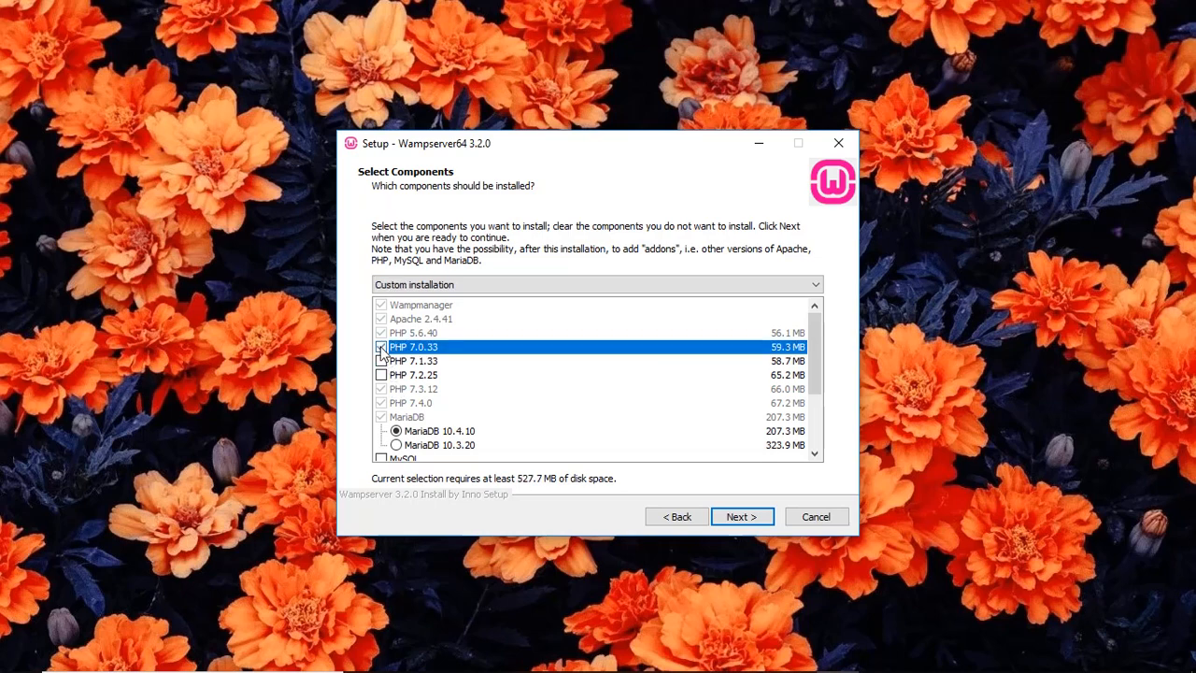
pyautogui.click(382, 361)
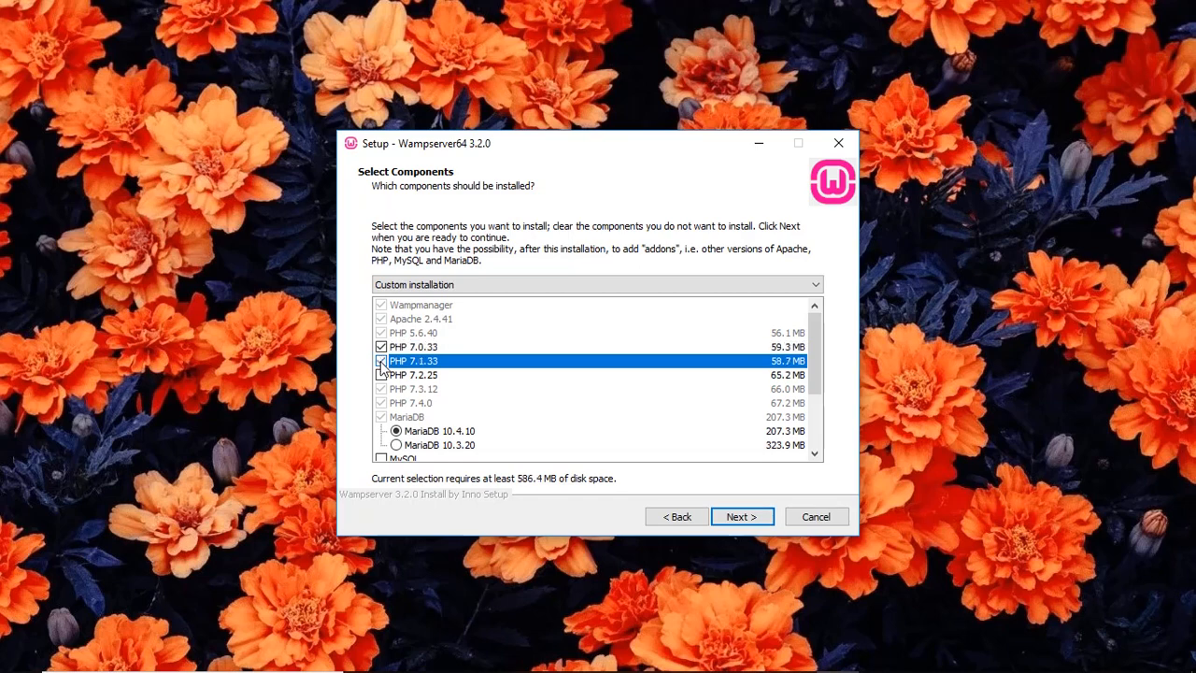
pyautogui.click(381, 363)
pyautogui.click(381, 346)
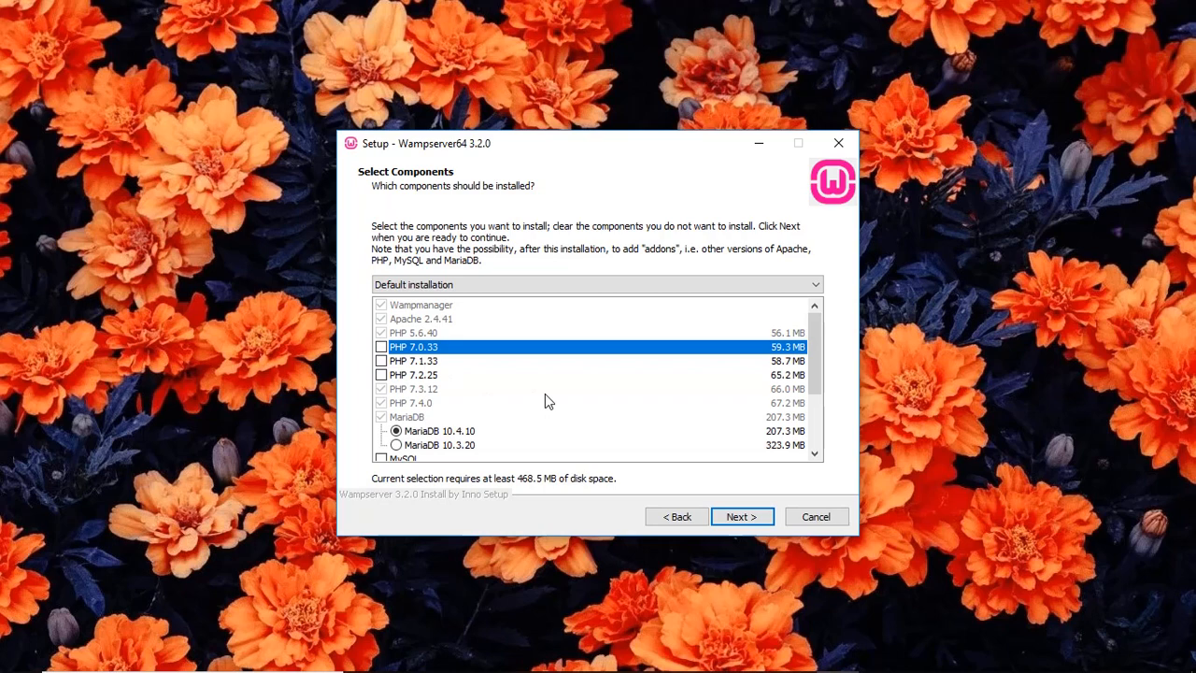
# Keep the default installation components and use Wampserver64 as the Start Menu folder
pyautogui.scroll(-3, 545, 394)
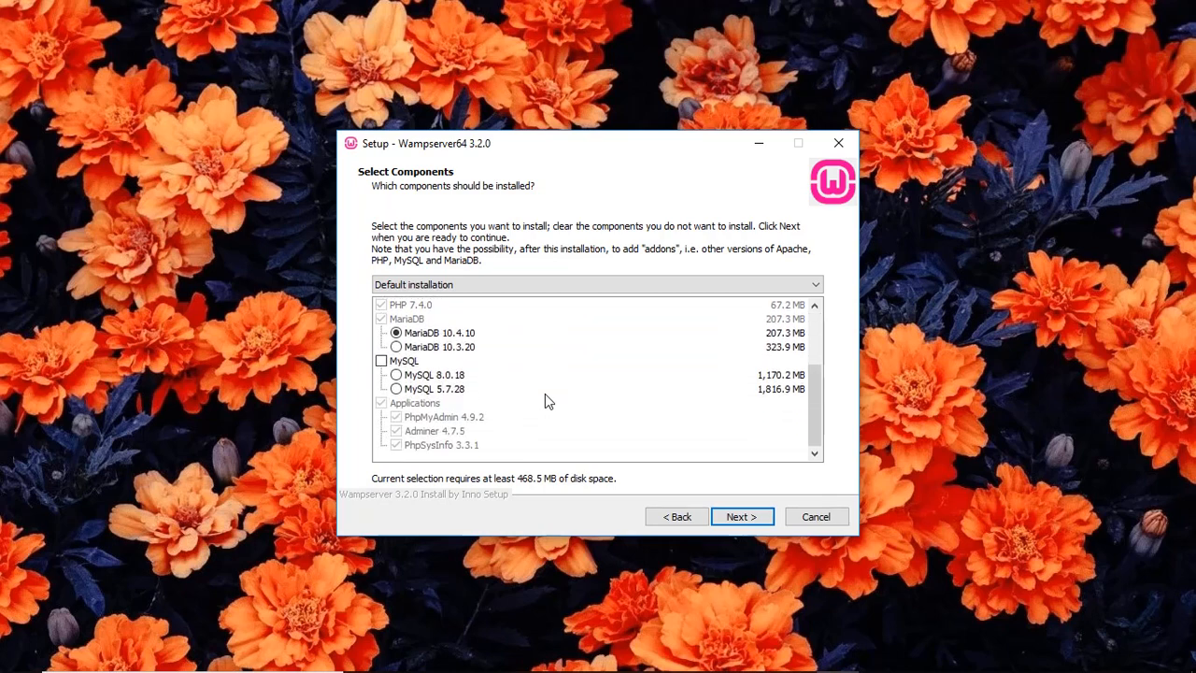
pyautogui.scroll(3, 544, 394)
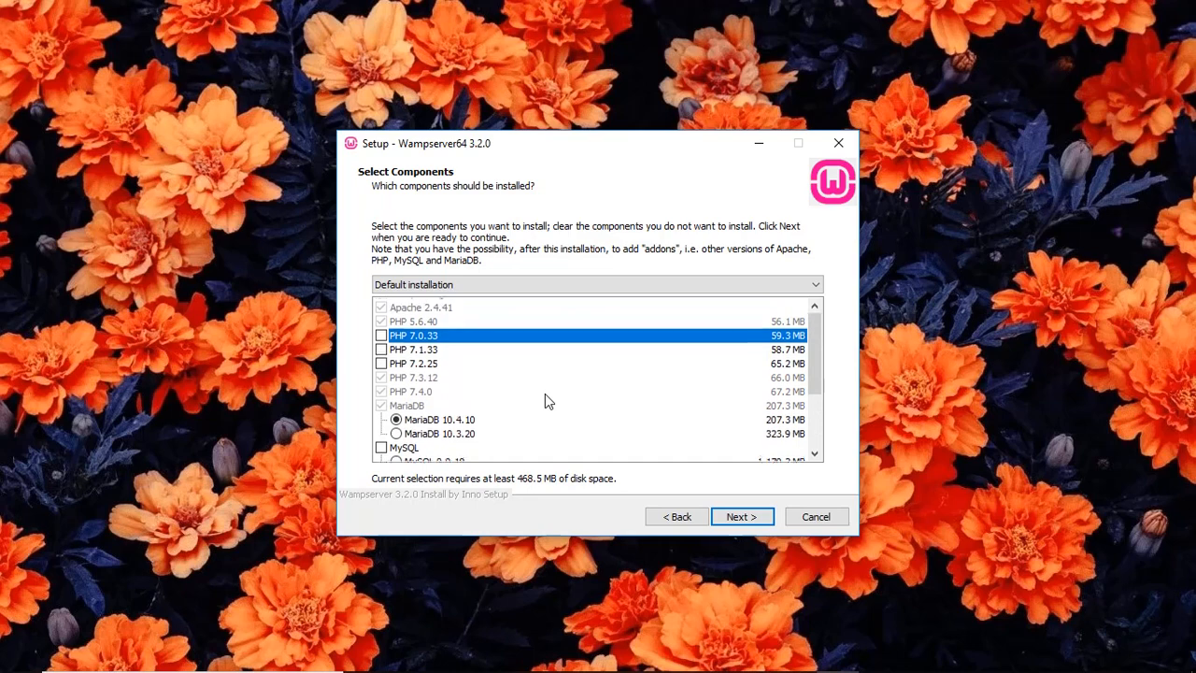
pyautogui.scroll(1, 545, 400)
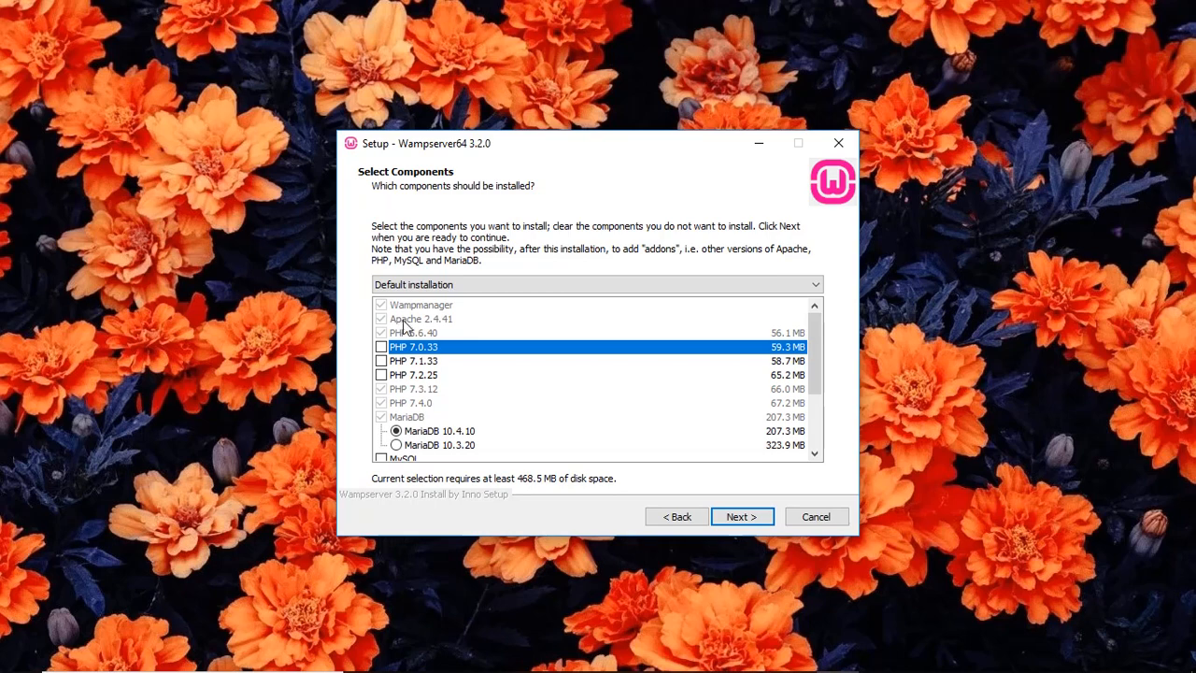
pyautogui.click(743, 516)
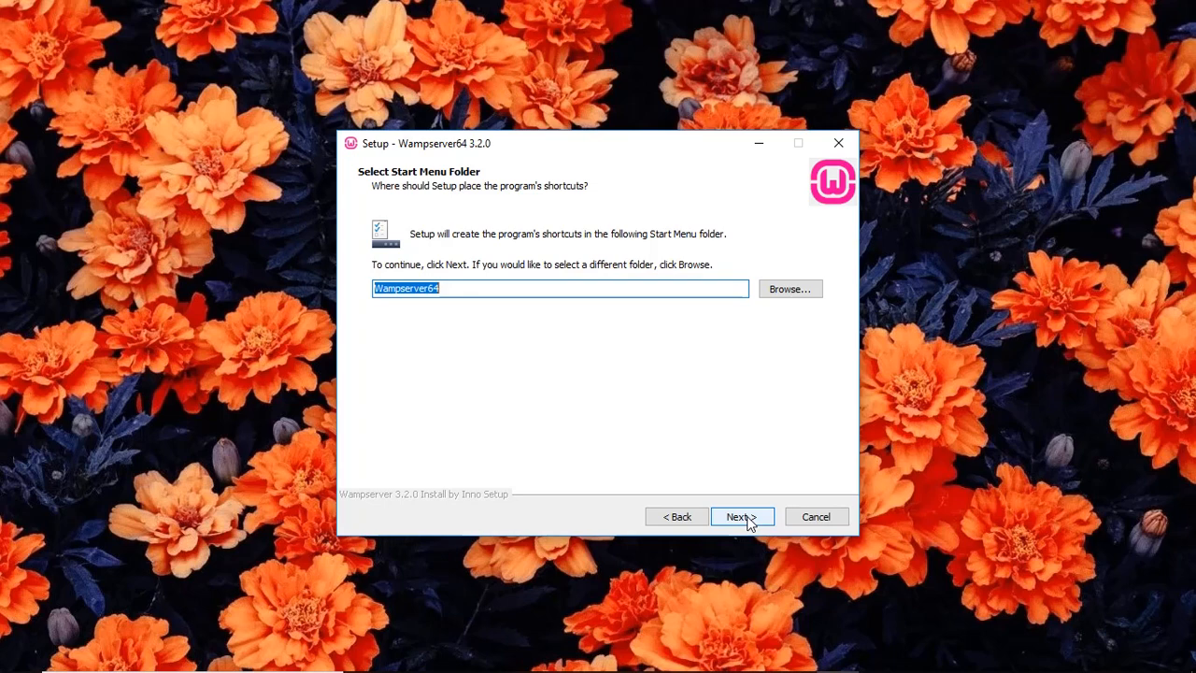
pyautogui.click(741, 517)
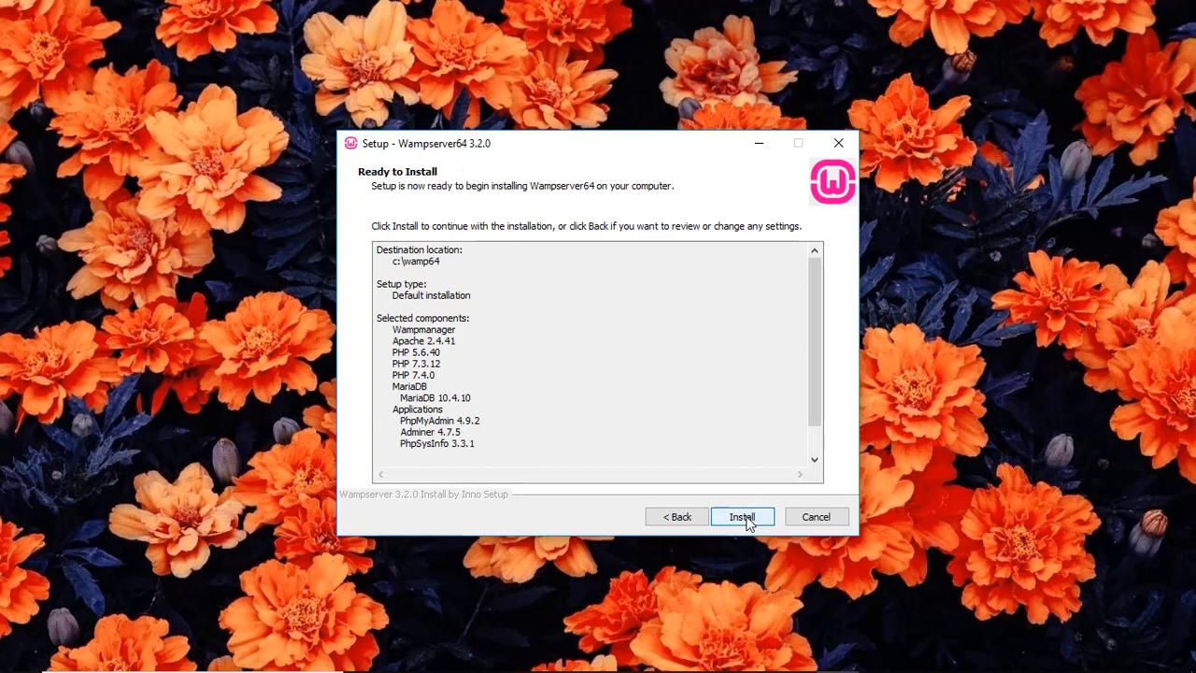
# Review the summary of destination, components and Start Menu folder, and start the installation
pyautogui.scroll(-1, 632, 394)
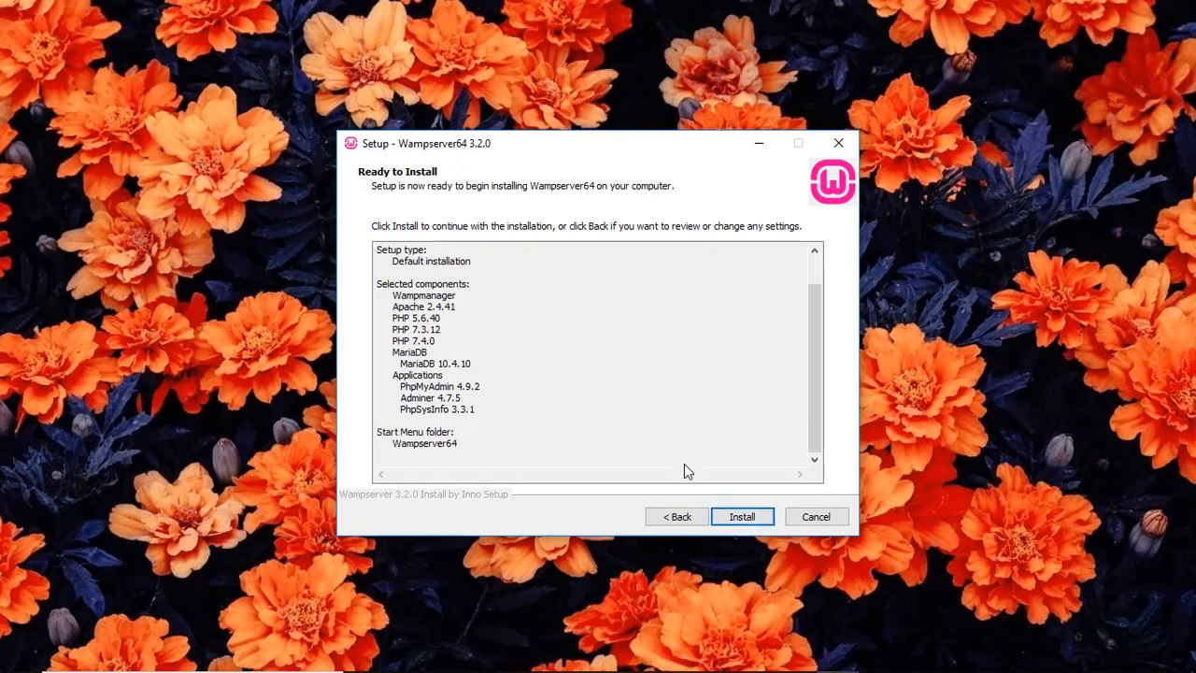
pyautogui.scroll(1, 465, 308)
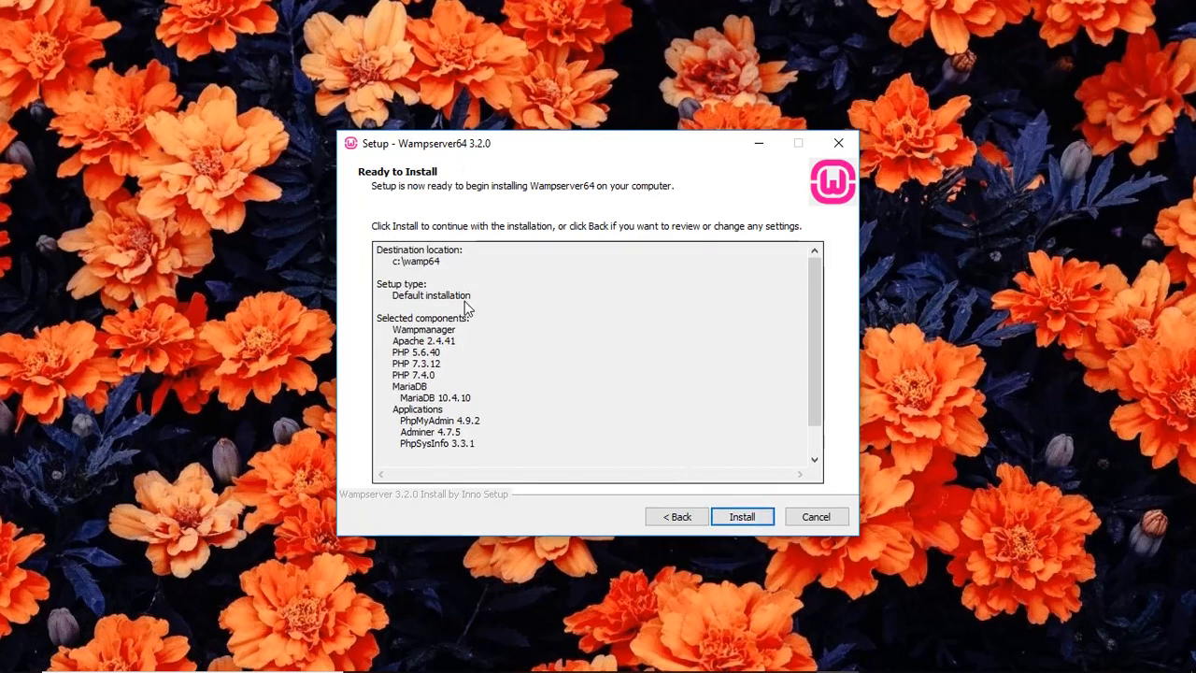
pyautogui.scroll(-1, 392, 414)
pyautogui.moveTo(382, 432); pyautogui.dragTo(457, 433)
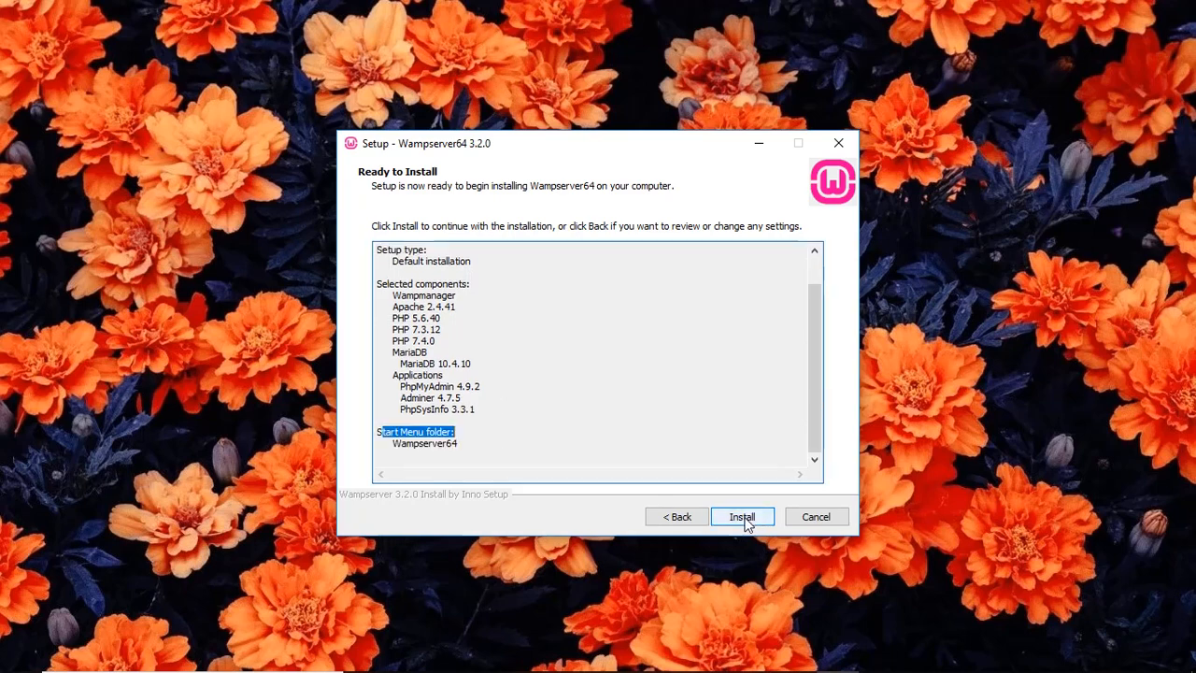
pyautogui.click(743, 520)
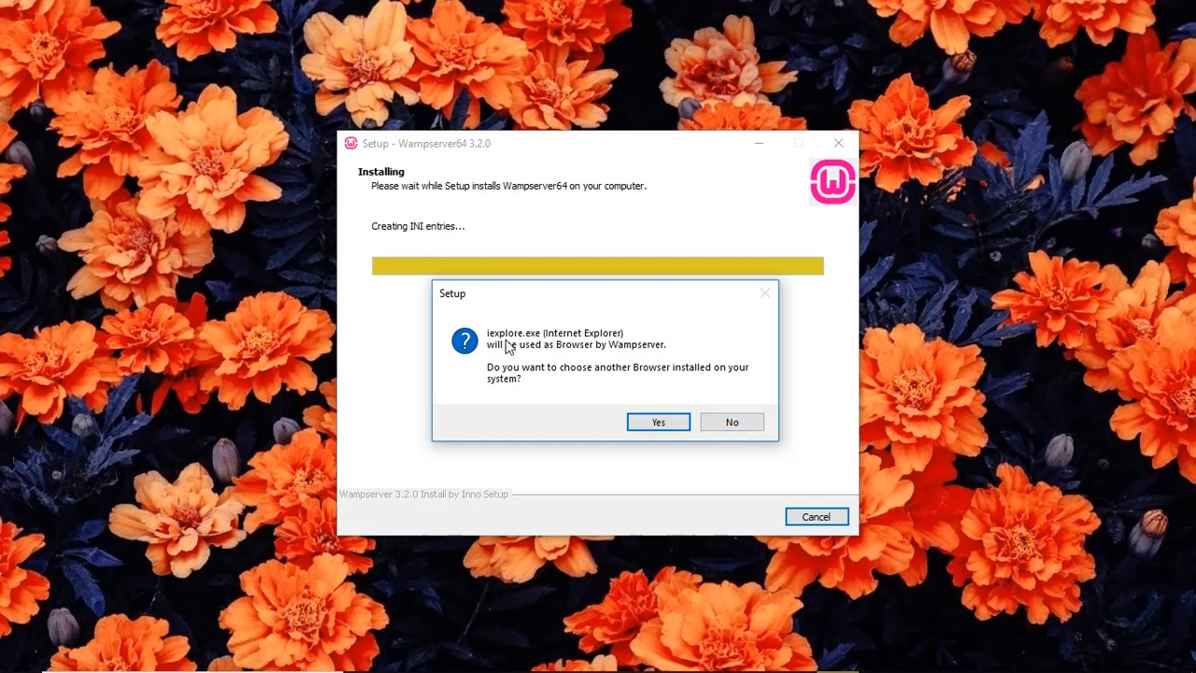
# Try choosing chrome from Program Files (x86)\Google\Chrome\Application as Wampserver's default browser
pyautogui.click(667, 422)
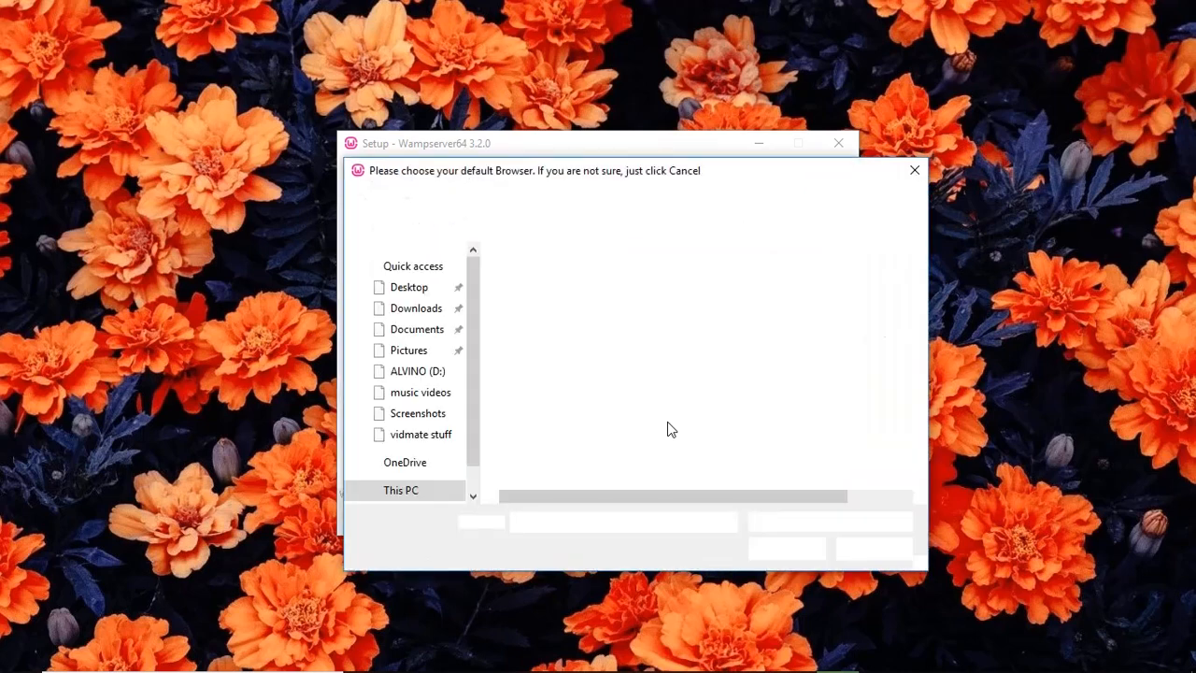
pyautogui.moveTo(728, 178); pyautogui.dragTo(891, 186)
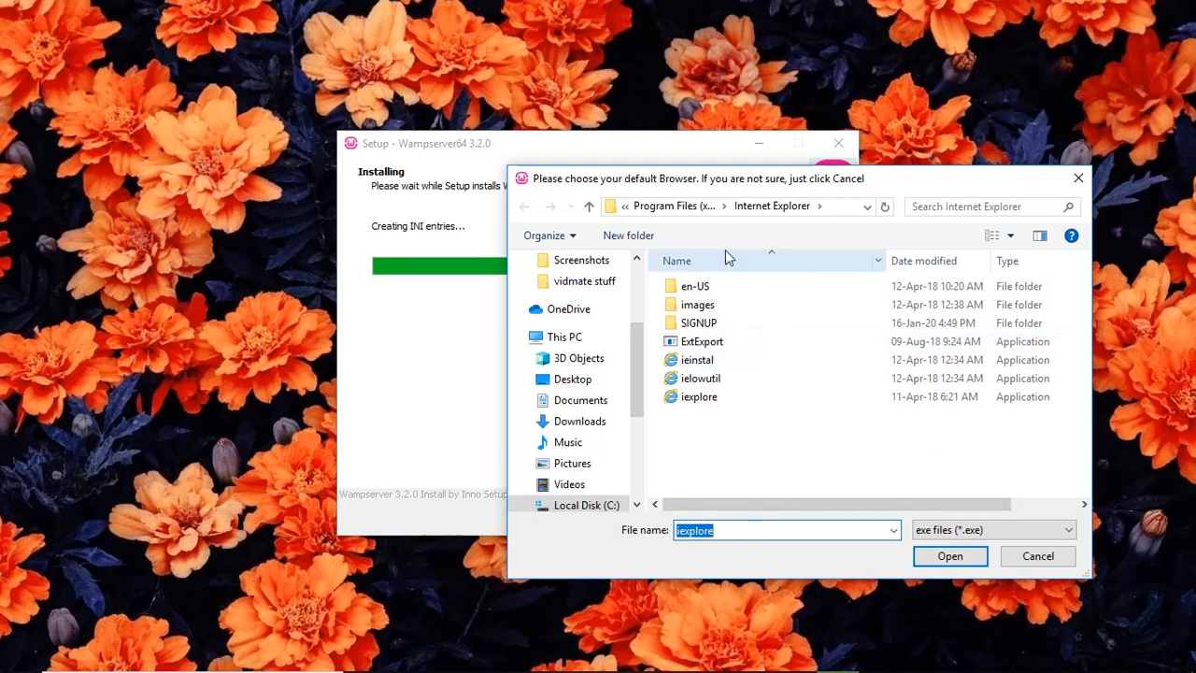
pyautogui.click(674, 206)
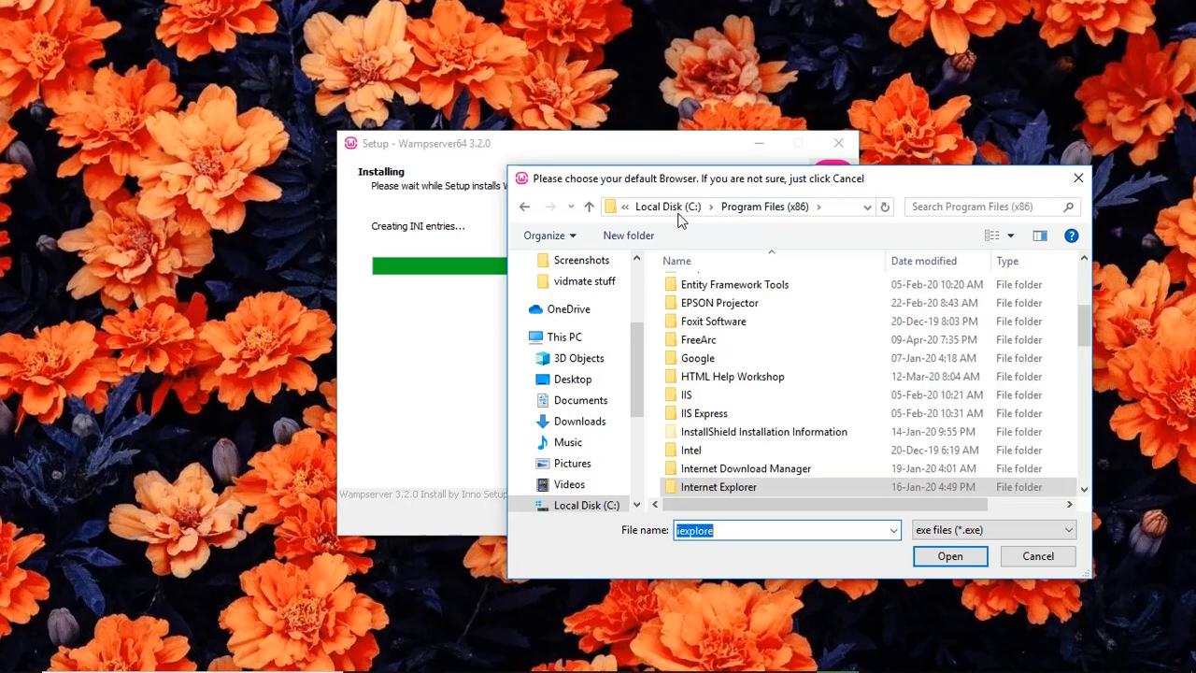
pyautogui.click(713, 363)
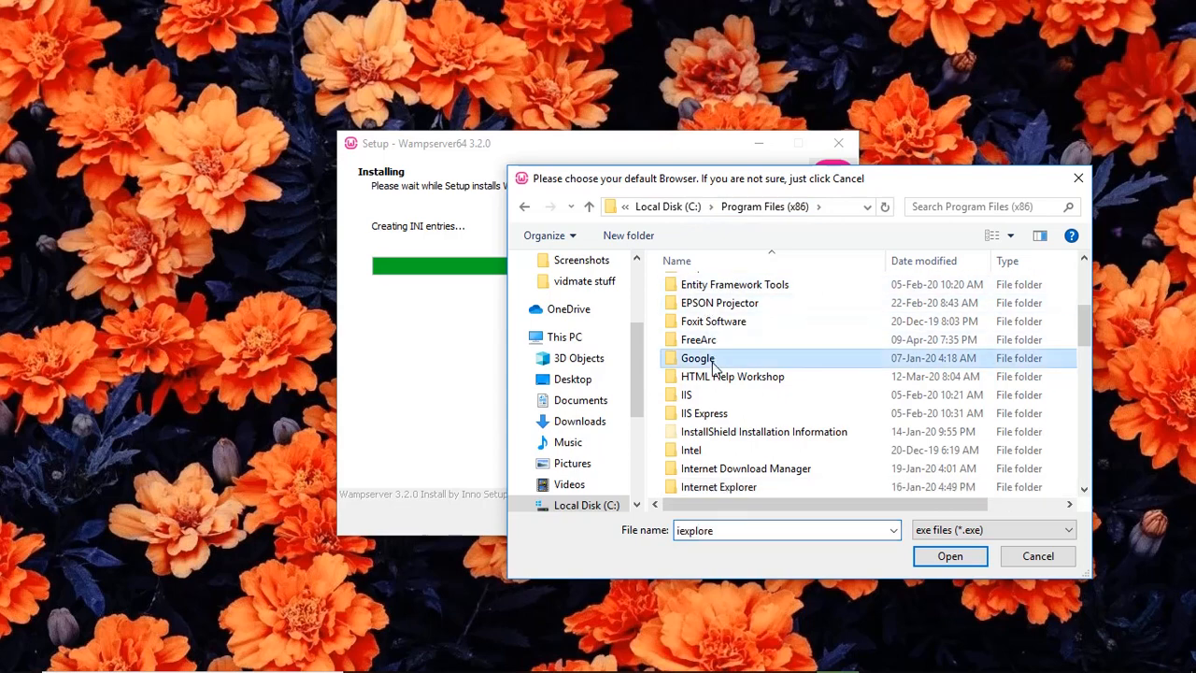
pyautogui.doubleClick(713, 363)
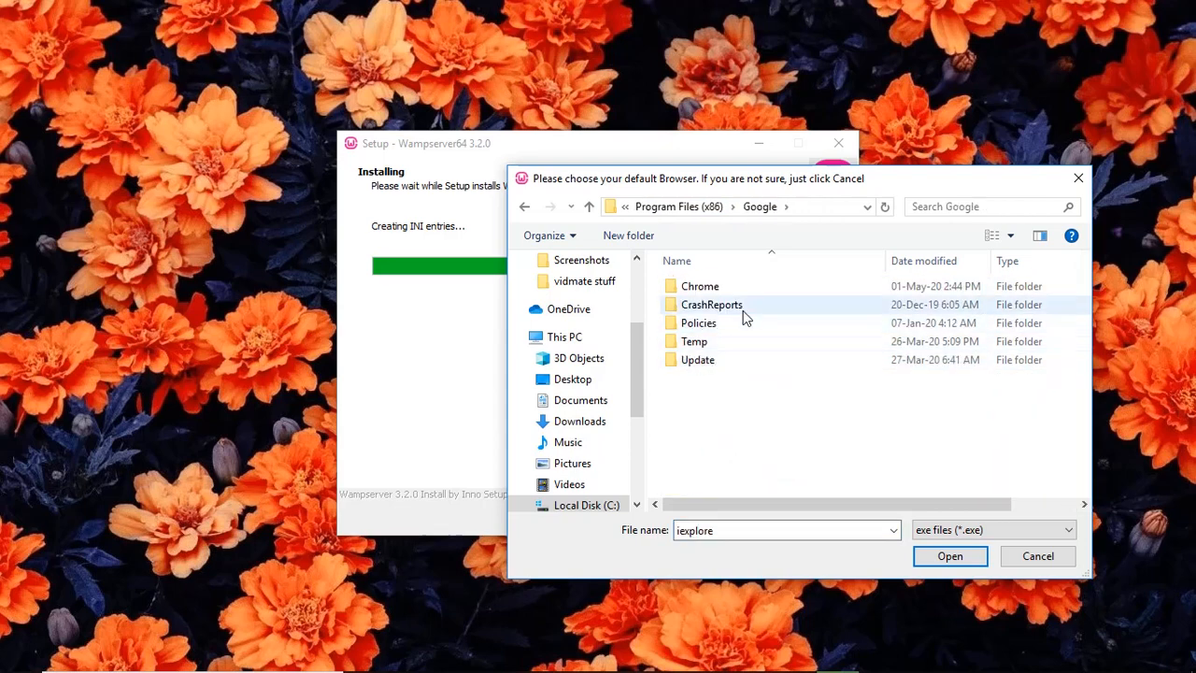
pyautogui.click(725, 287)
pyautogui.doubleClick(725, 287)
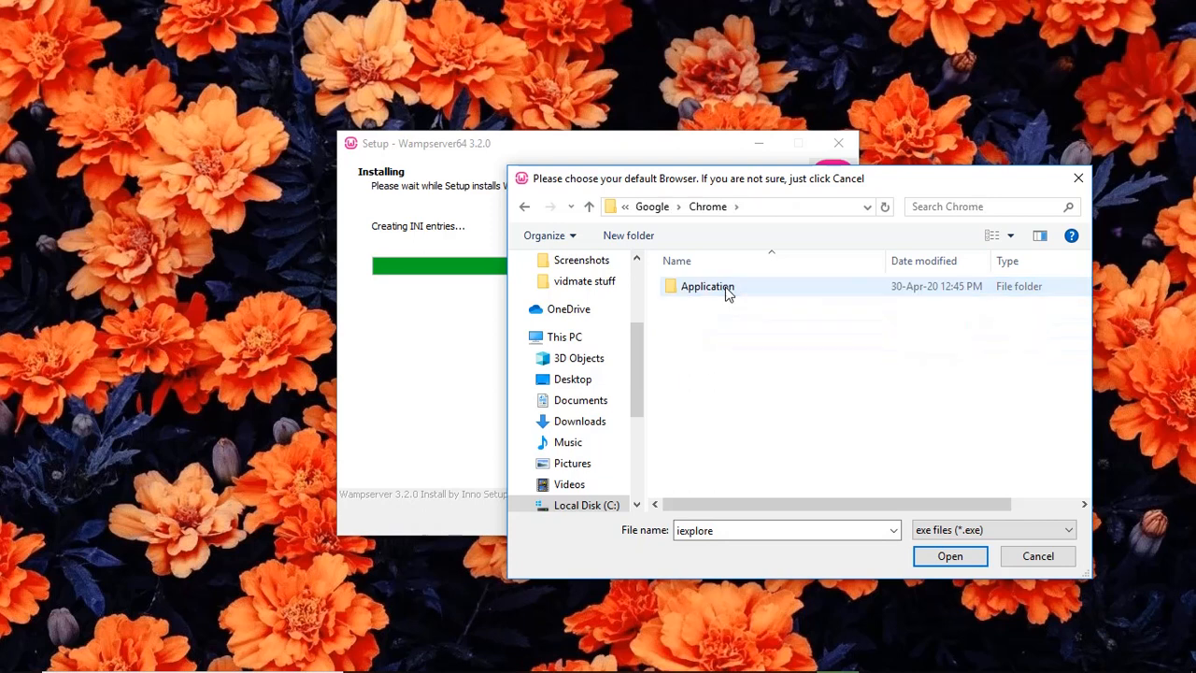
pyautogui.doubleClick(727, 291)
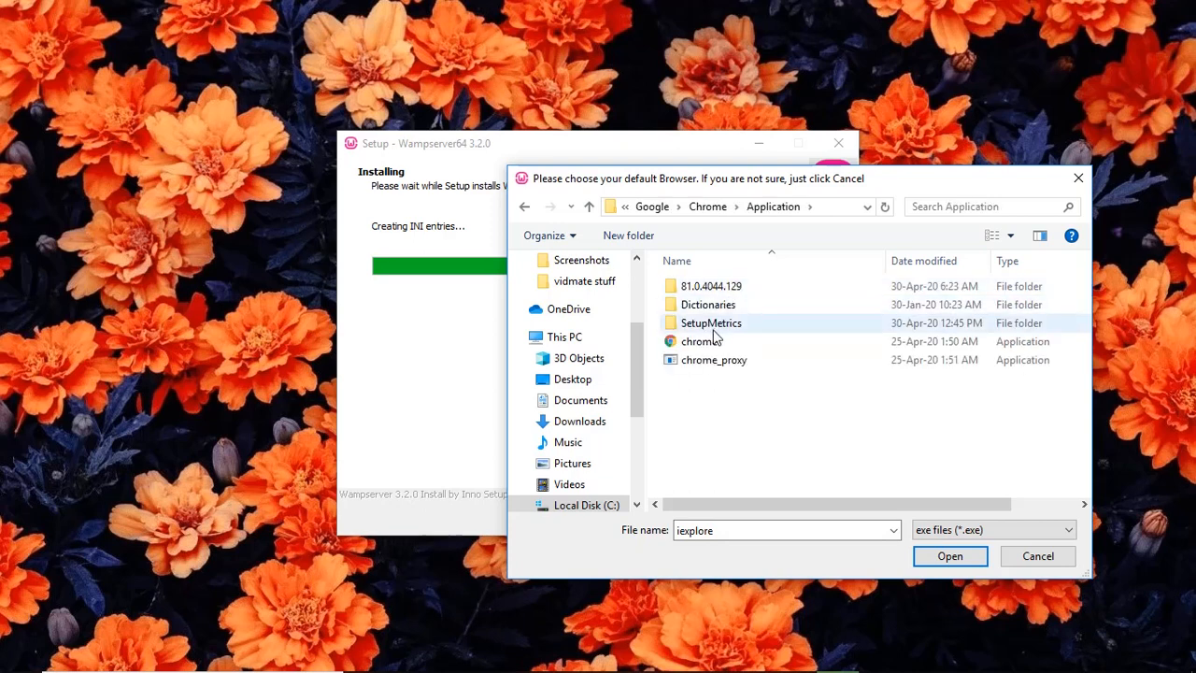
pyautogui.click(703, 345)
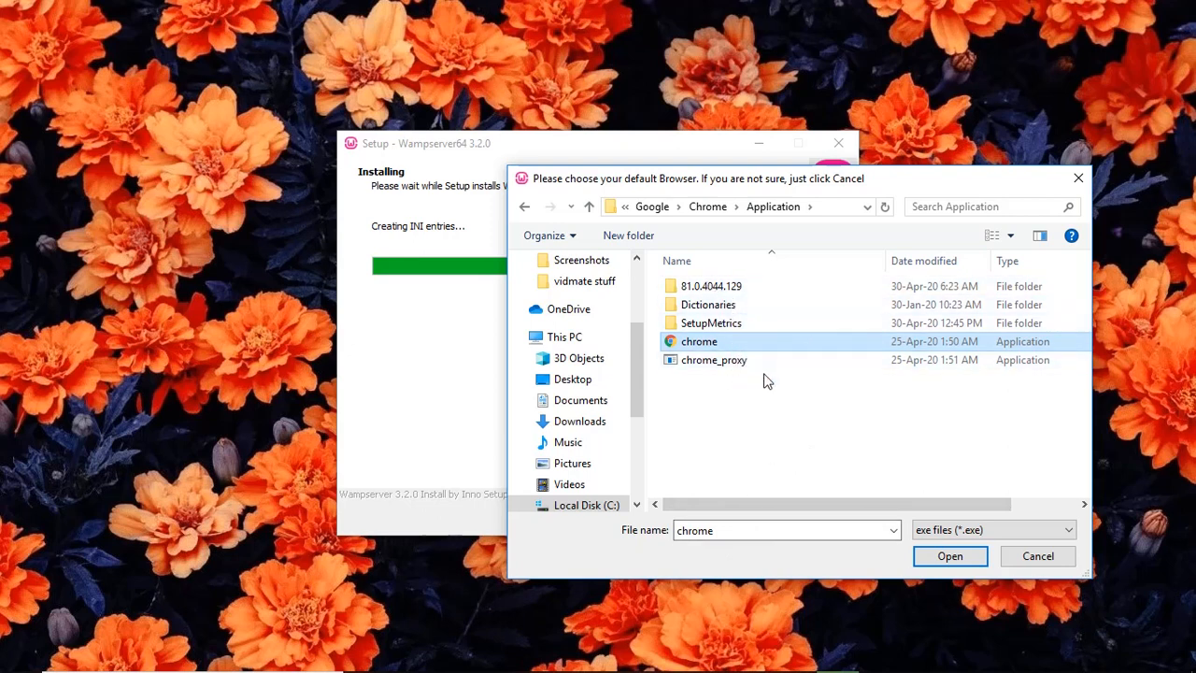
# Return to the Internet Explorer folder and set iexplore as Wampserver's default browser
pyautogui.click(520, 208)
pyautogui.click(520, 208)
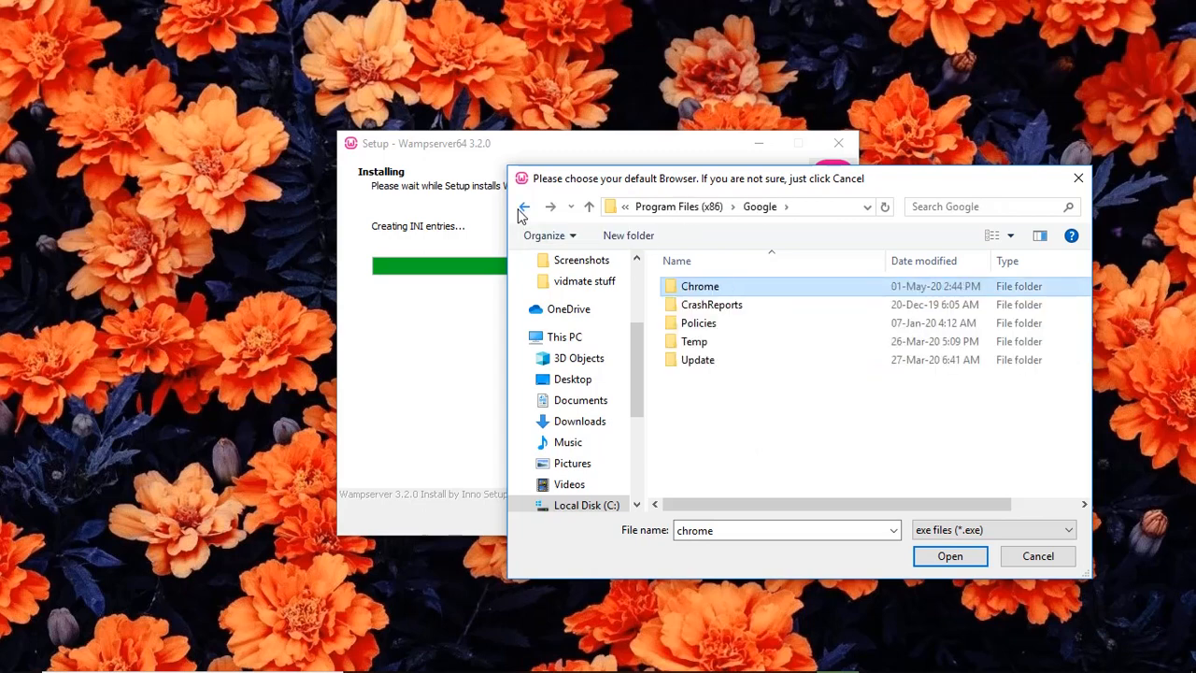
pyautogui.click(519, 209)
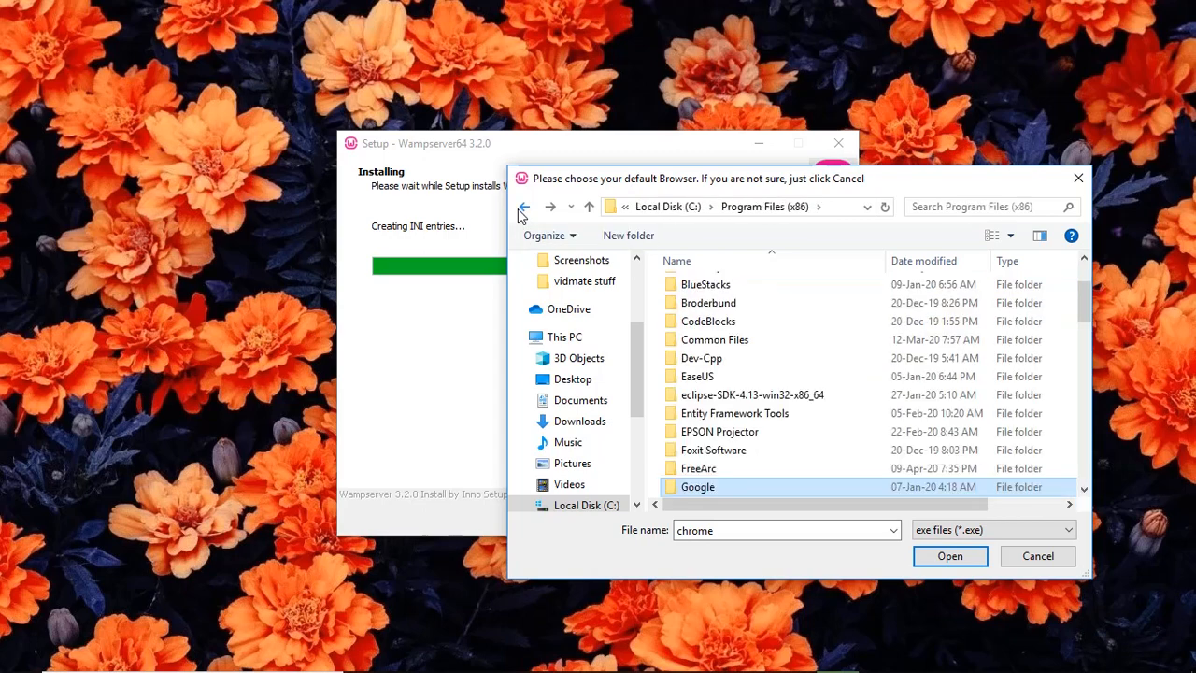
pyautogui.click(525, 208)
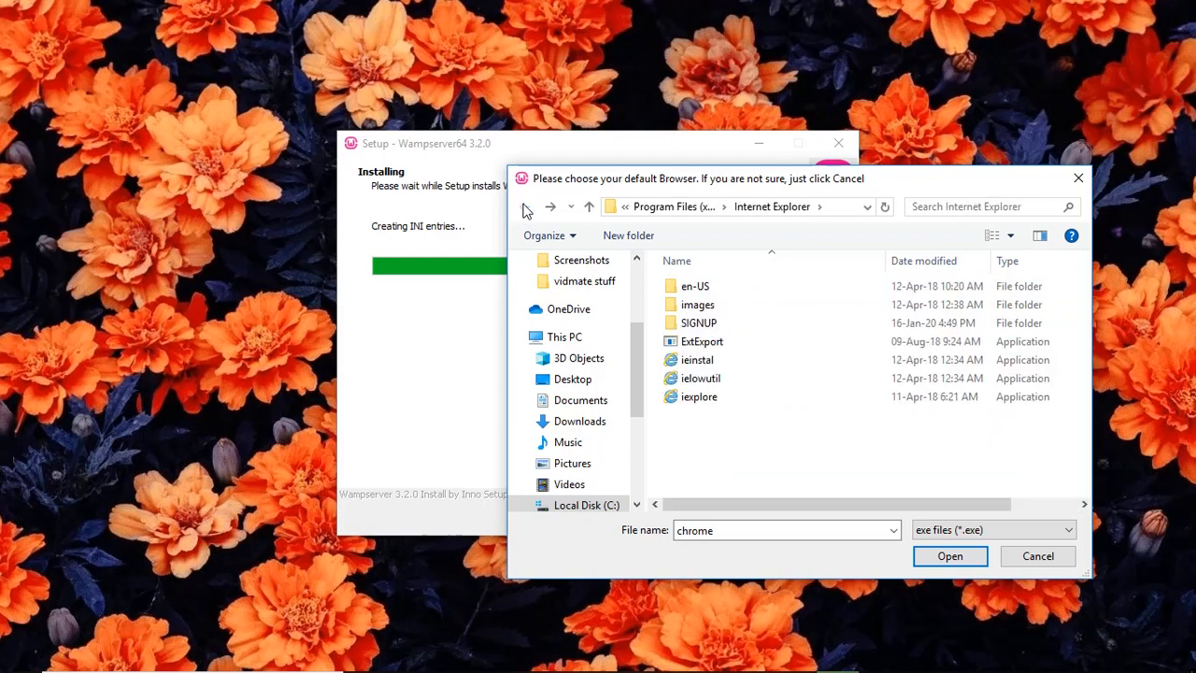
pyautogui.click(718, 402)
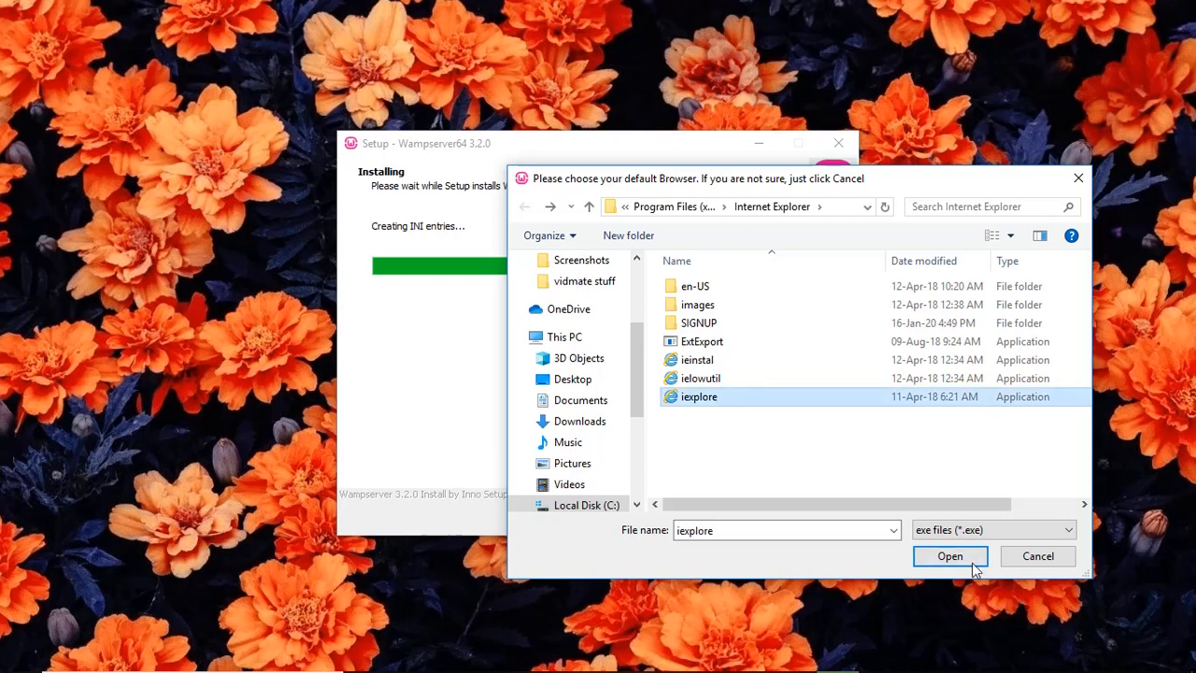
pyautogui.click(945, 558)
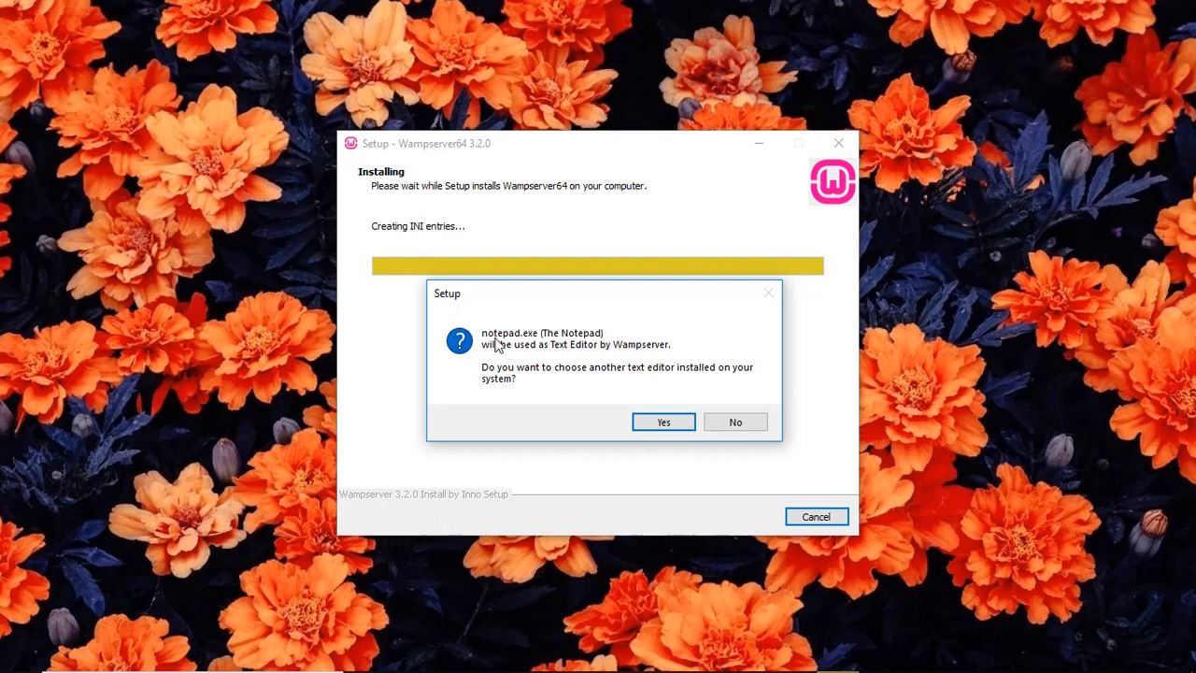
# Choose notepad from Windows\System32 as Wampserver's text editor
pyautogui.click(659, 425)
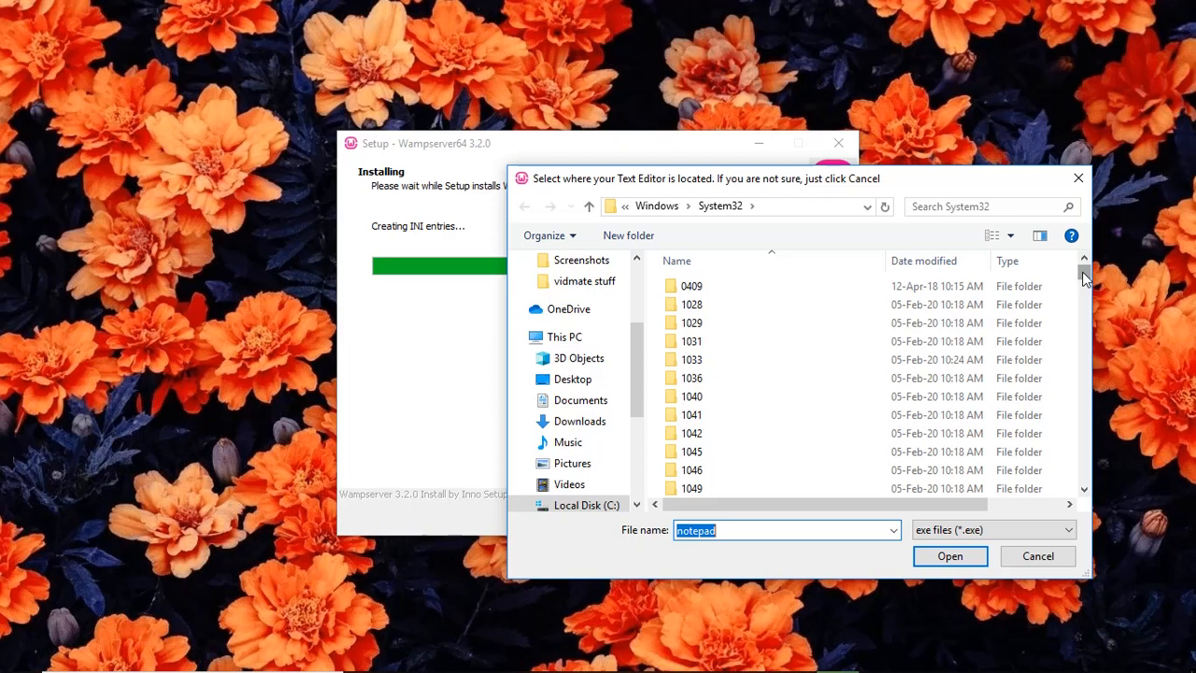
pyautogui.moveTo(1084, 276); pyautogui.dragTo(1082, 421)
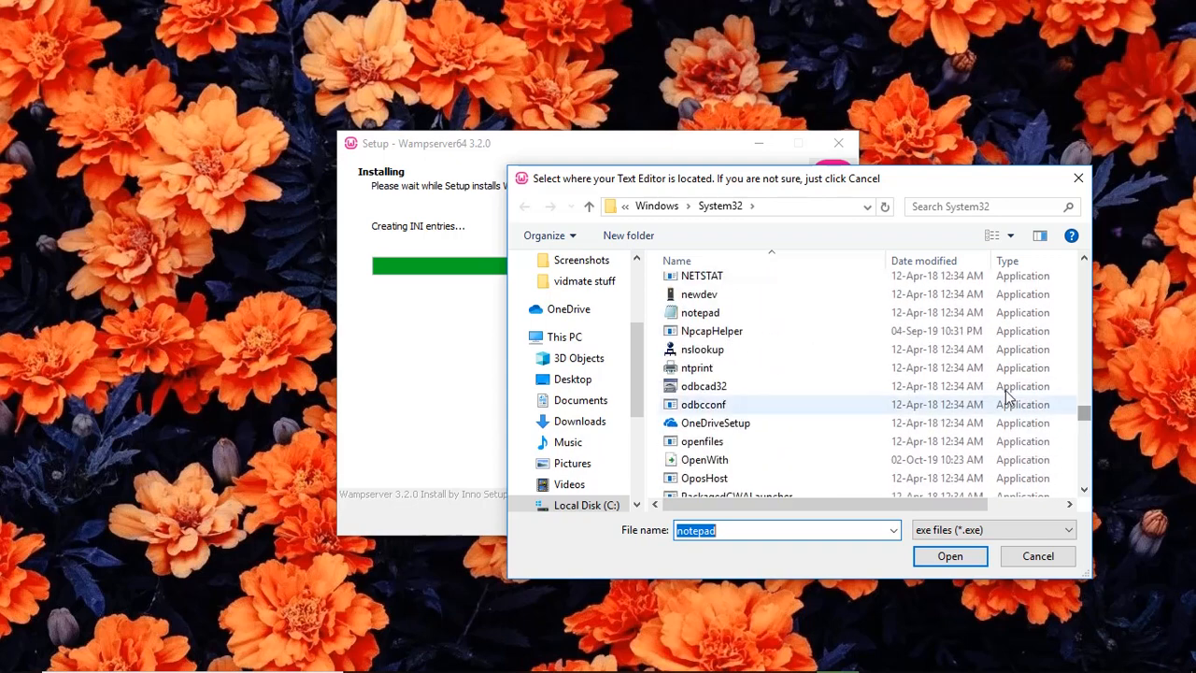
pyautogui.click(860, 317)
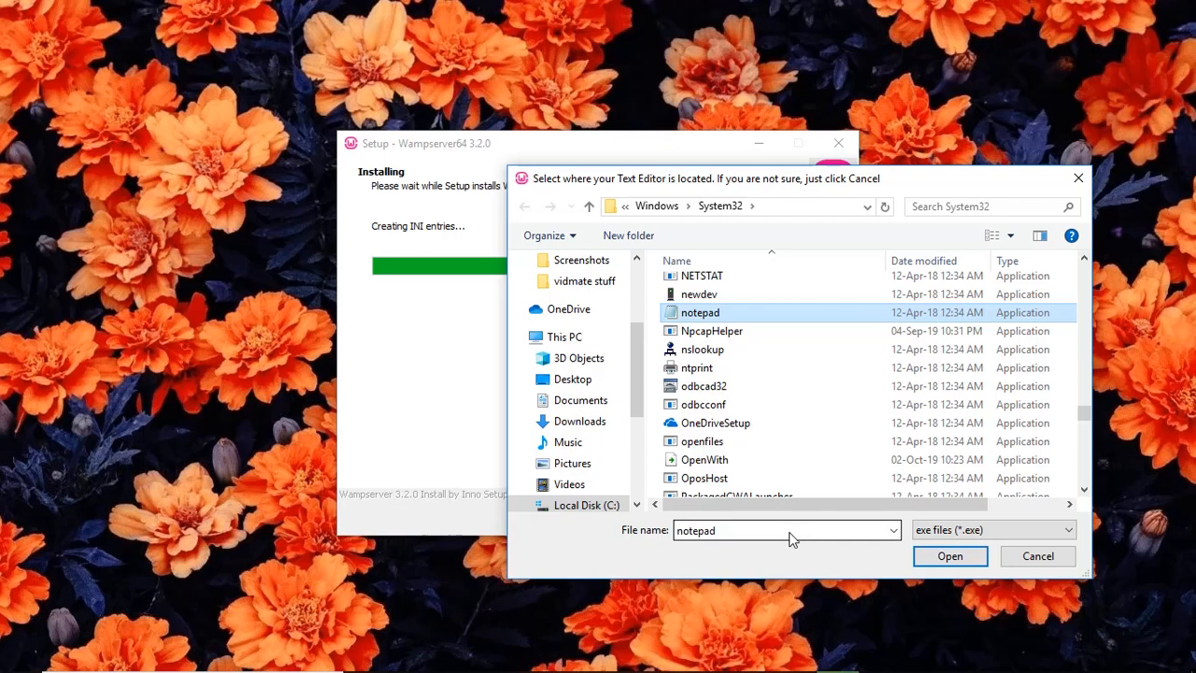
pyautogui.click(938, 556)
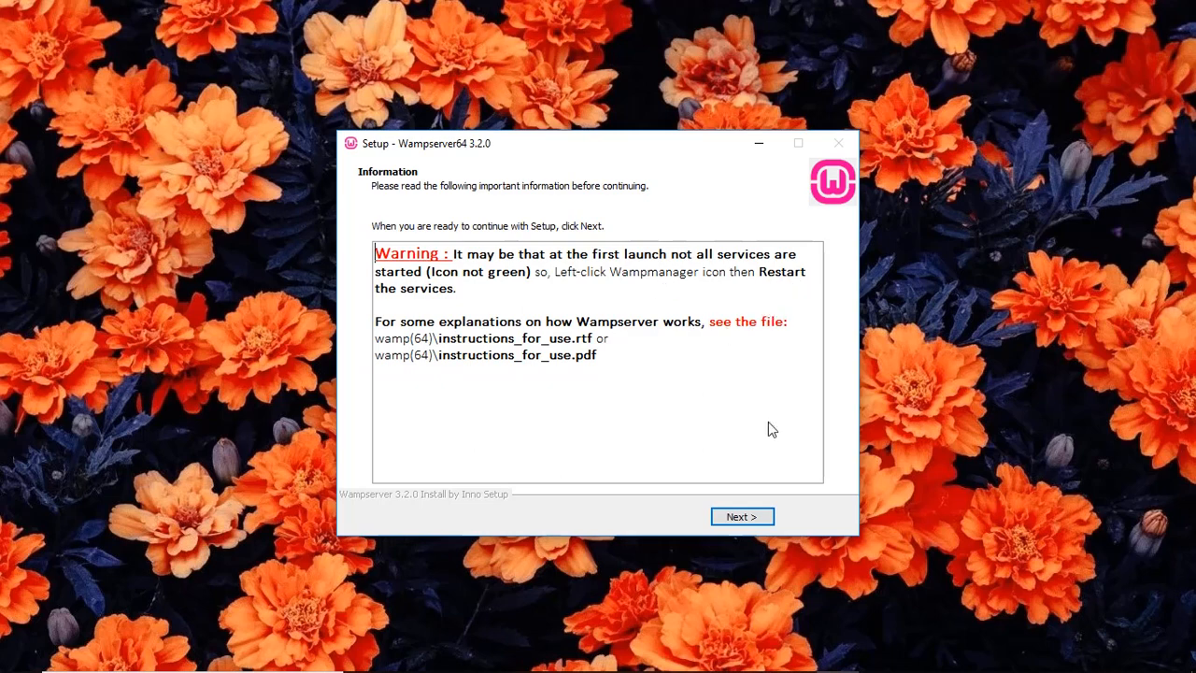
# Continue past the post-installation information and finish the Wampserver64 setup wizard
pyautogui.click(740, 519)
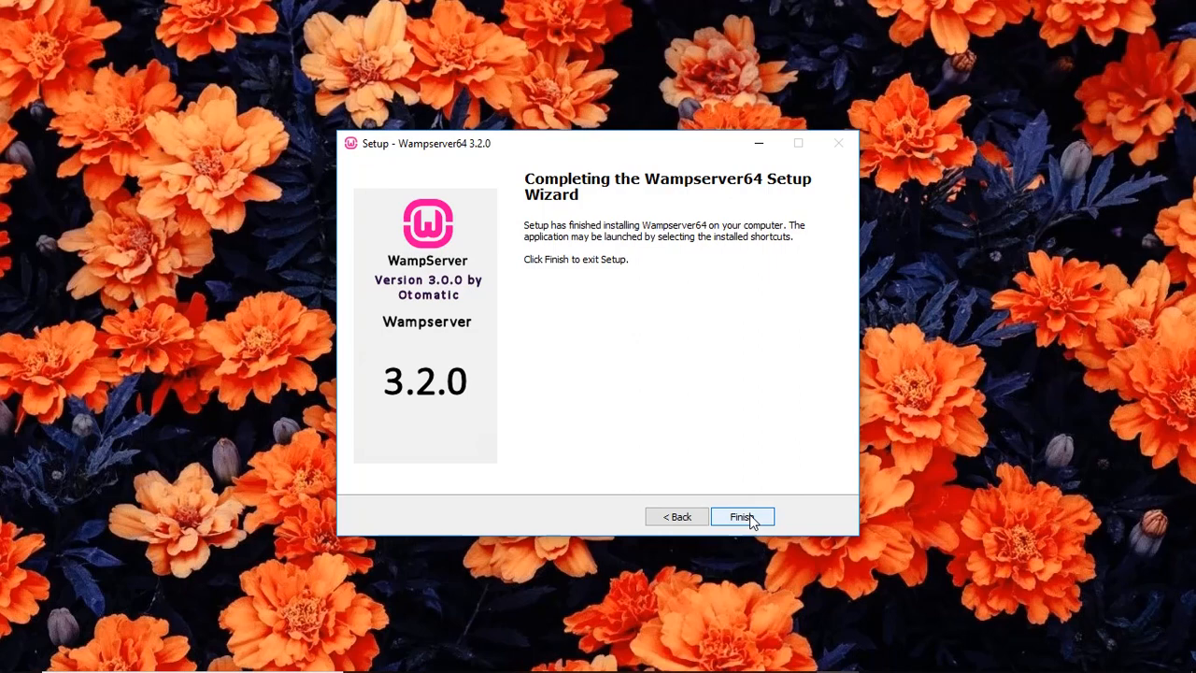
pyautogui.click(750, 518)
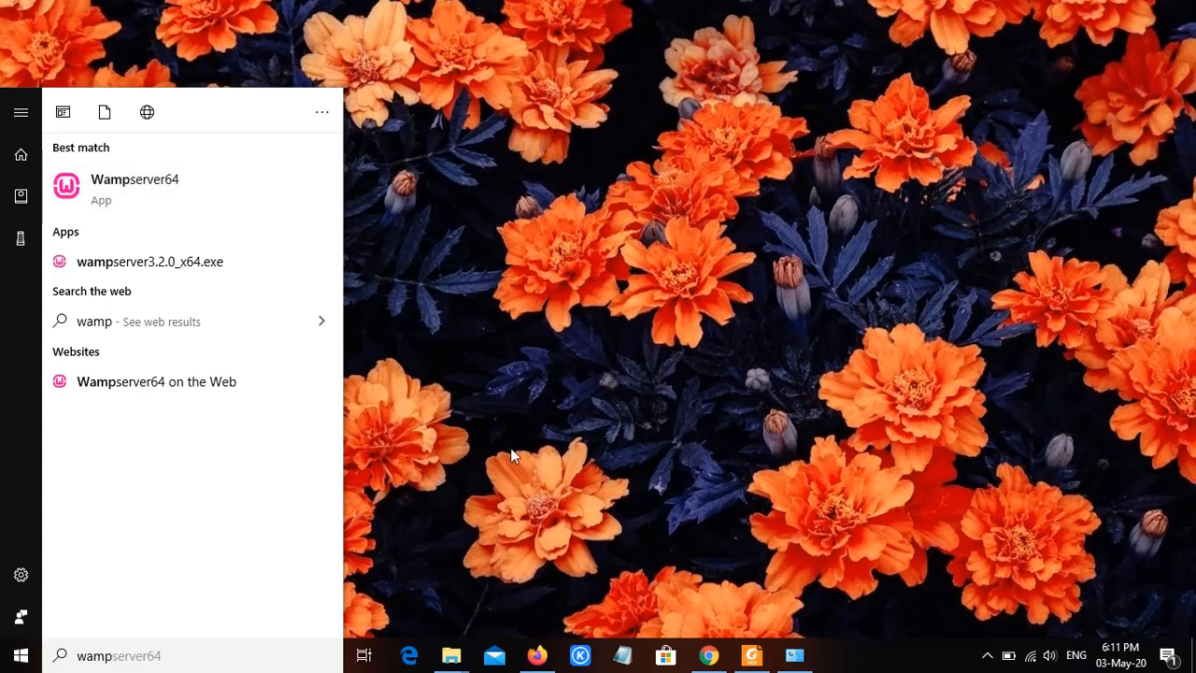
# Launch Wampserver64 from the Windows search for wamp and check its service status in the hidden notification icons
pyautogui.click(686, 283)
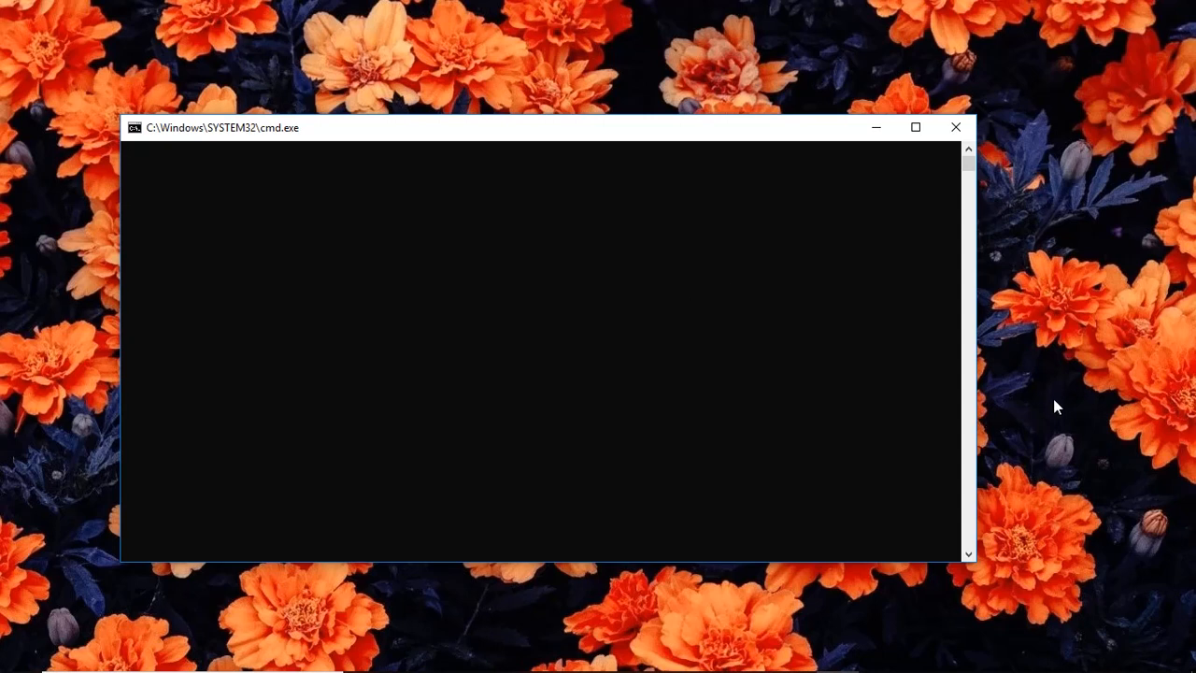
pyautogui.moveTo(1161, 669)
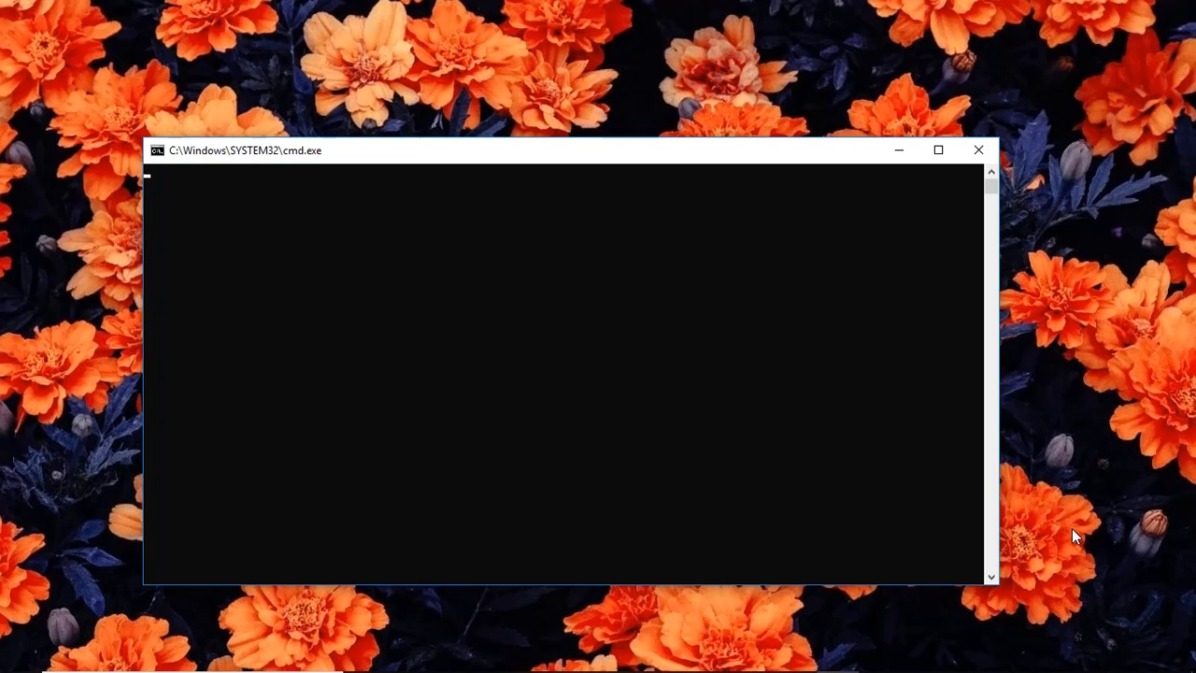
pyautogui.moveTo(1028, 666)
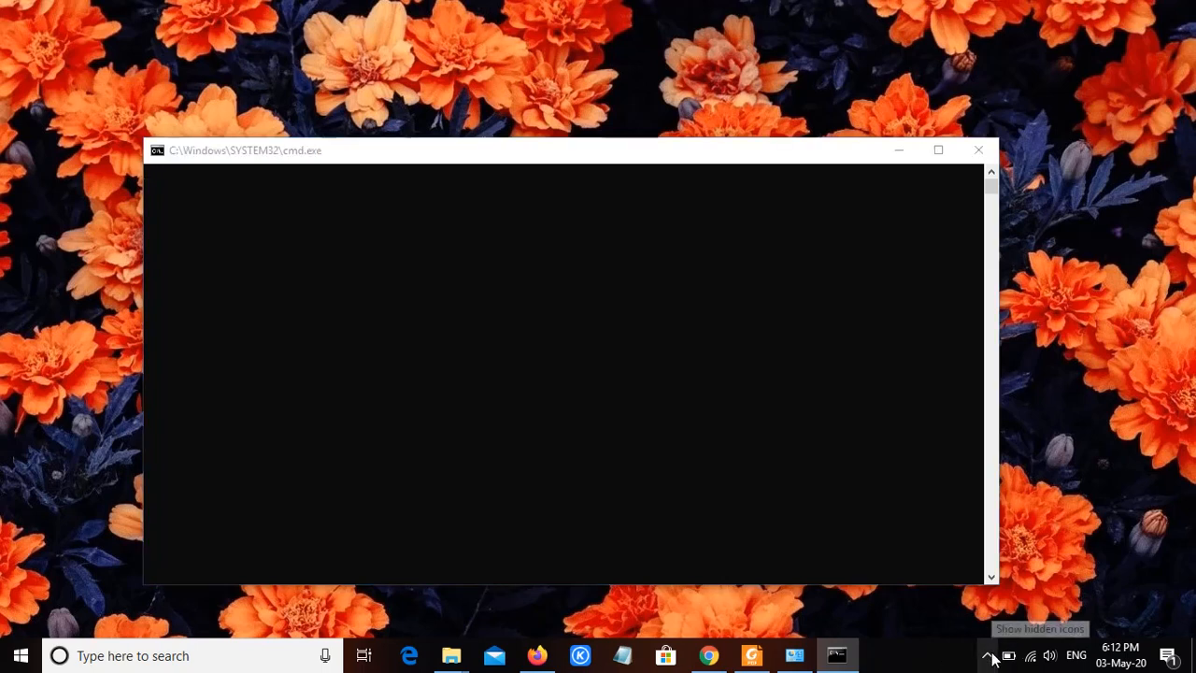
pyautogui.click(989, 657)
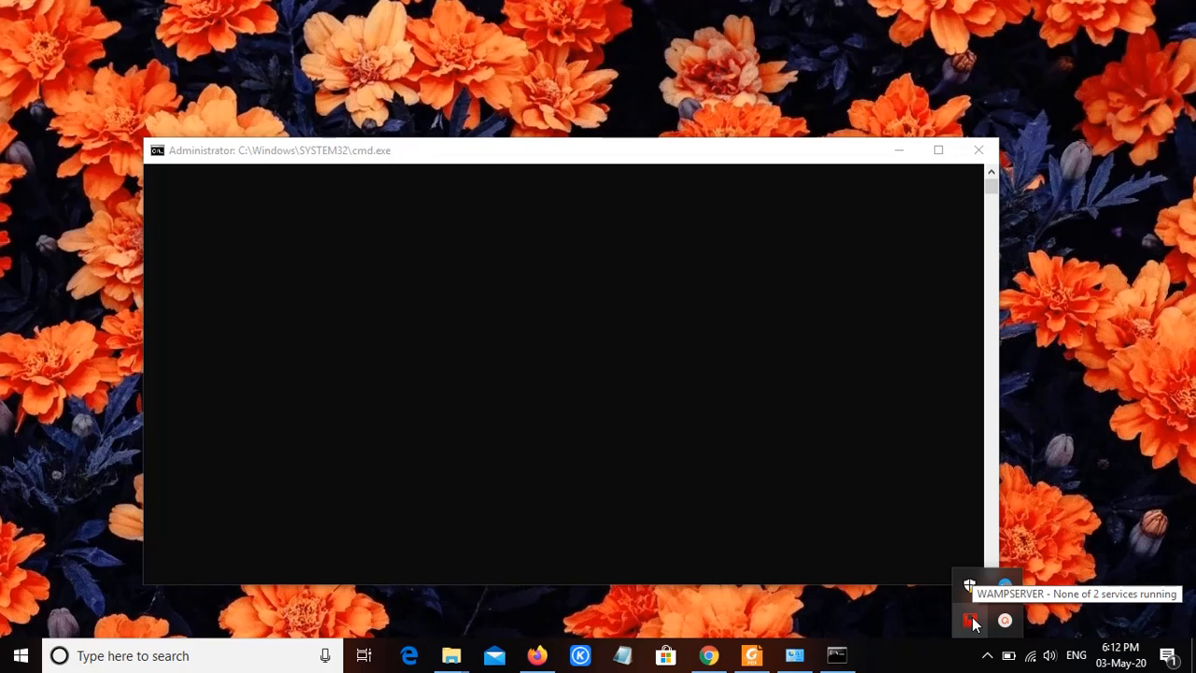
pyautogui.click(1120, 465)
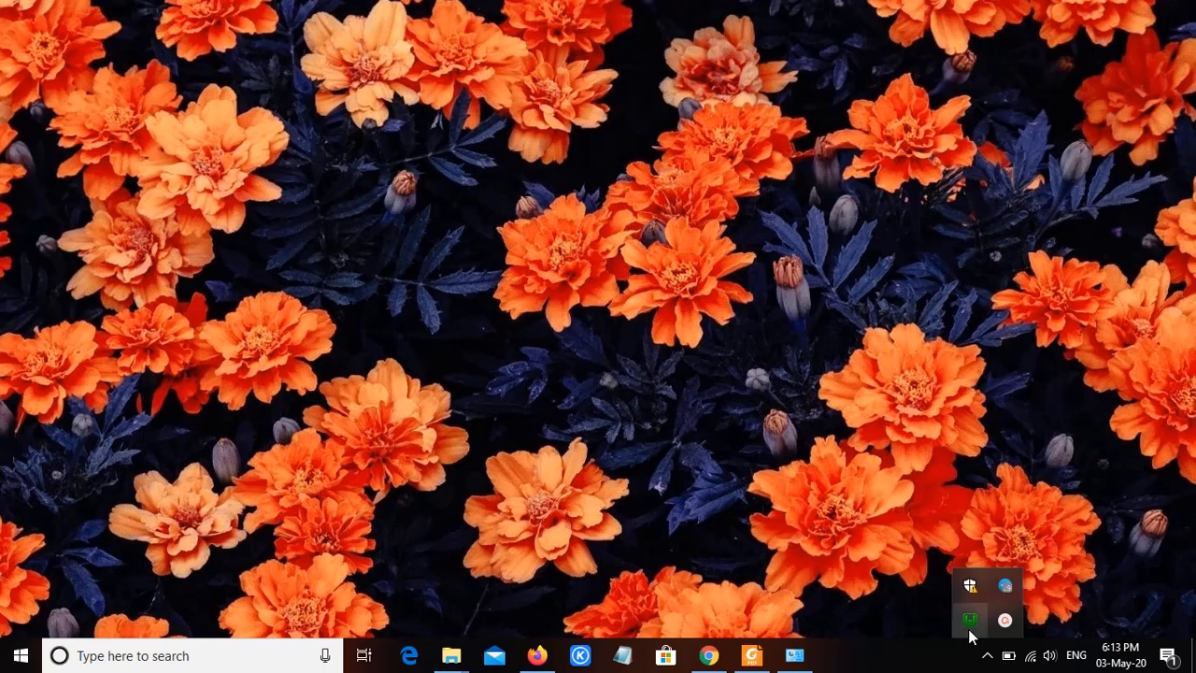
# Open Wampserver's menu from its notification icon and examine the available tools and service commands
pyautogui.click(969, 626)
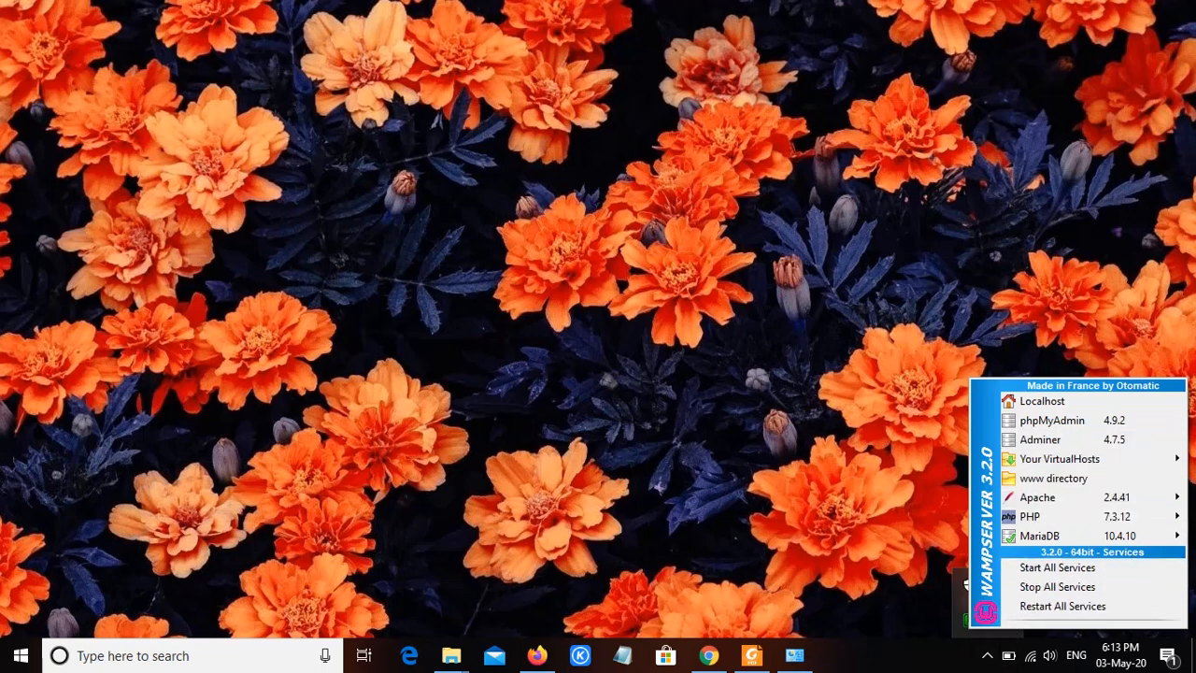
pyautogui.click(883, 661)
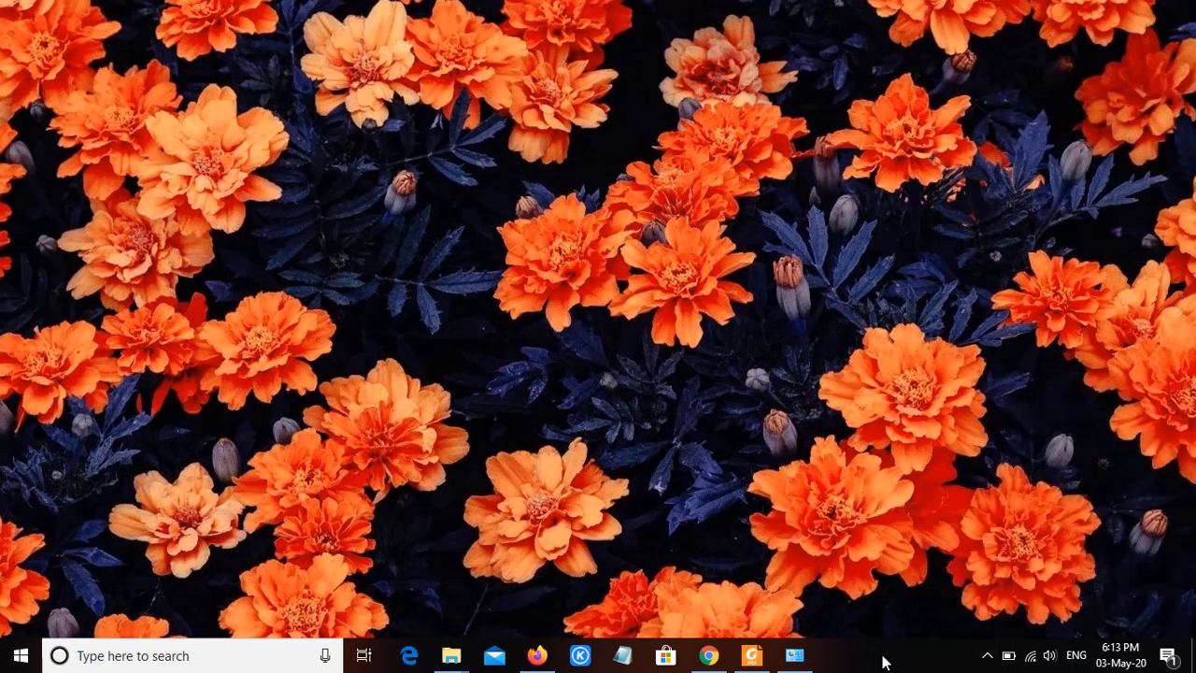
pyautogui.click(988, 656)
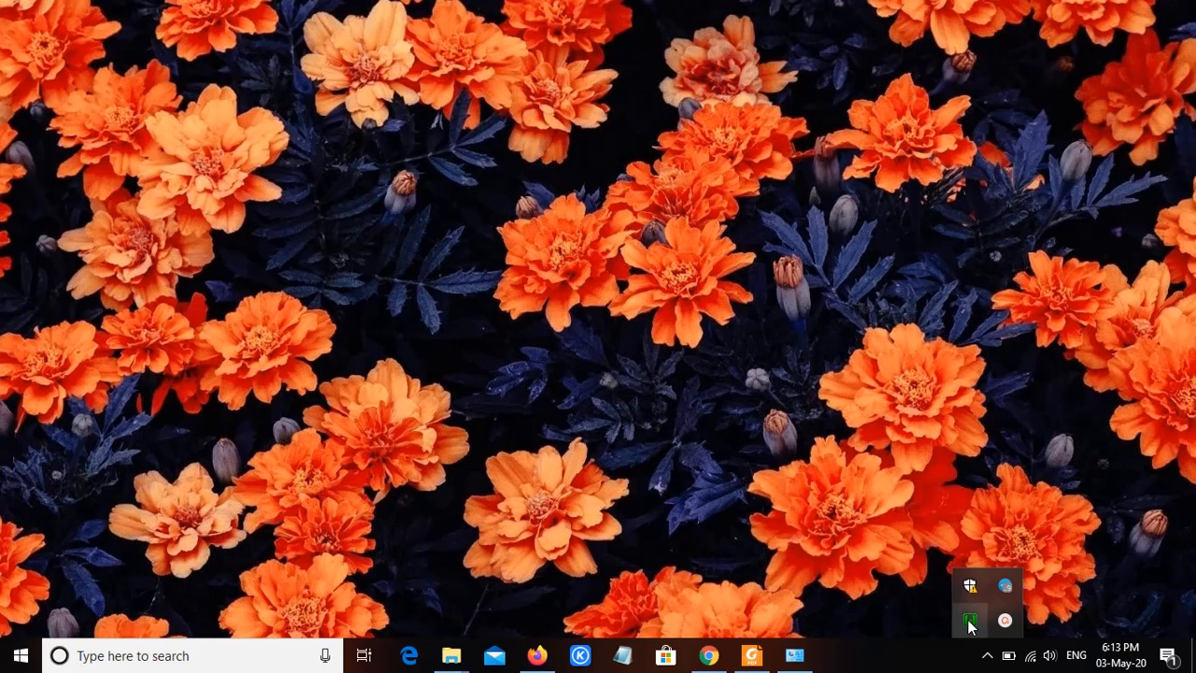
pyautogui.click(970, 624)
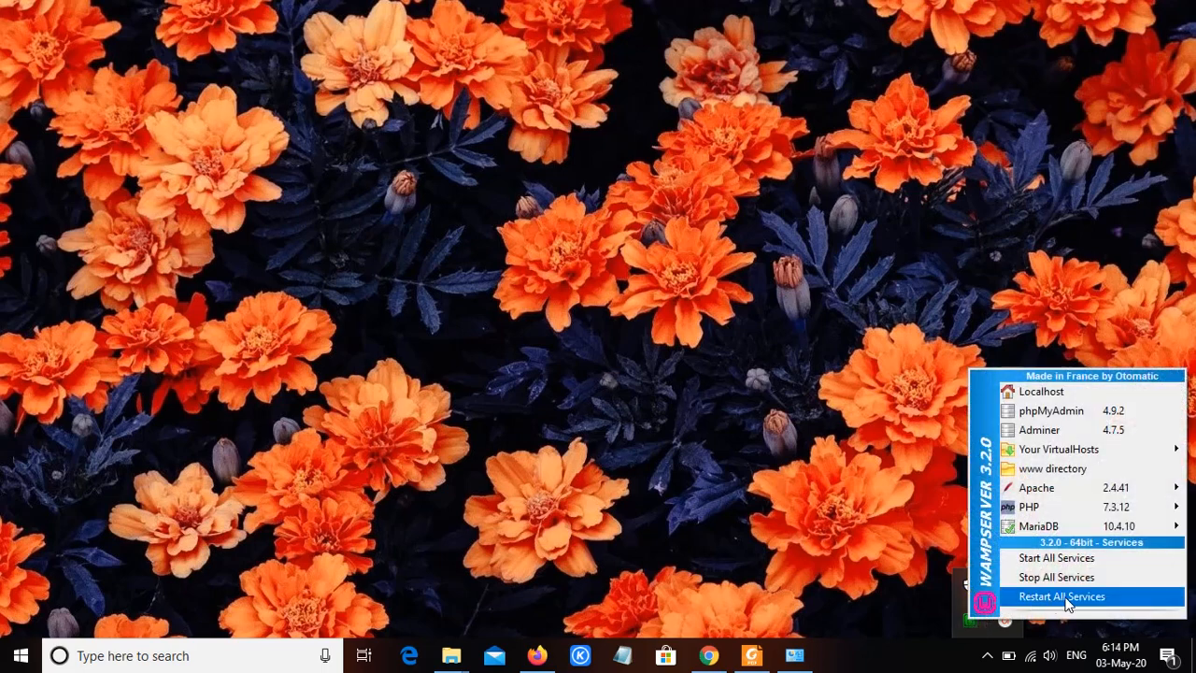